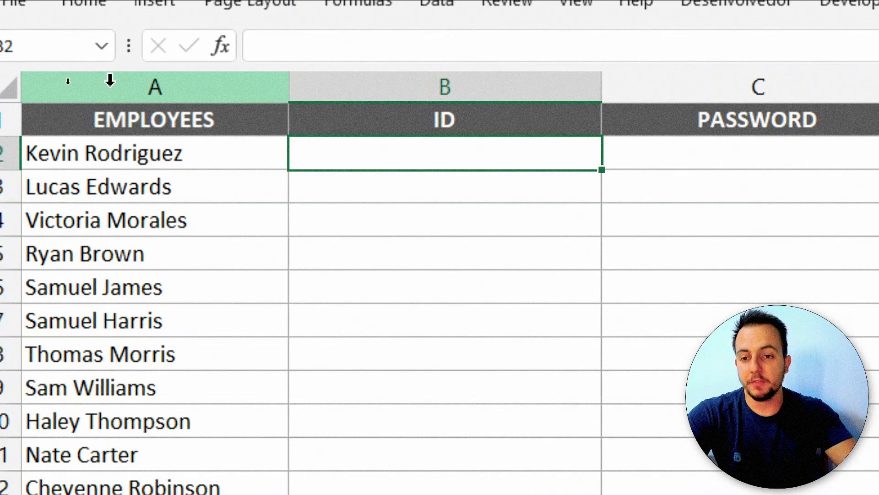
Look over the EMPLOYEES, ID and PASSWORD columns and select cell B2.
{"action": "left_click", "coordinate": [69, 85]}
{"action": "left_click", "coordinate": [471, 84]}
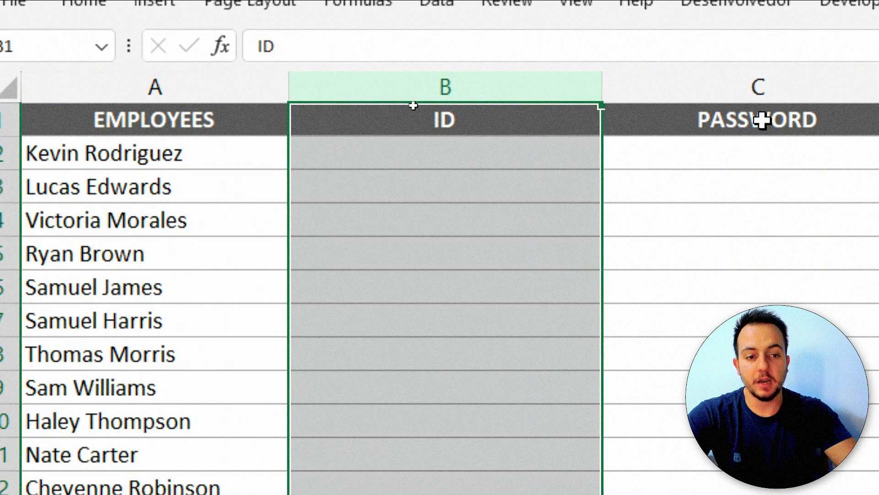
{"action": "left_click", "coordinate": [797, 82]}
{"action": "left_click", "coordinate": [499, 81]}
{"action": "left_click", "coordinate": [583, 94]}
{"action": "left_click", "coordinate": [430, 84]}
{"action": "left_click", "coordinate": [359, 153]}
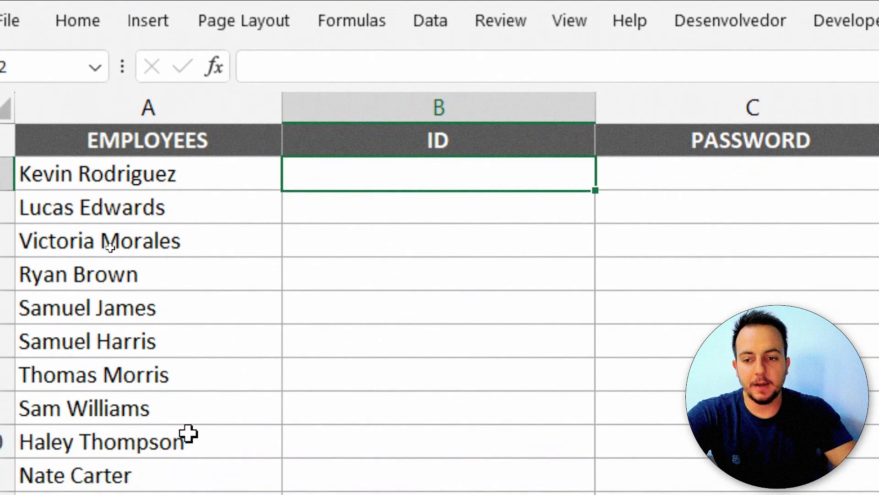
Enter =RAND() in B2 and recalculate it twice with F9.
{"action": "type", "text": "="}
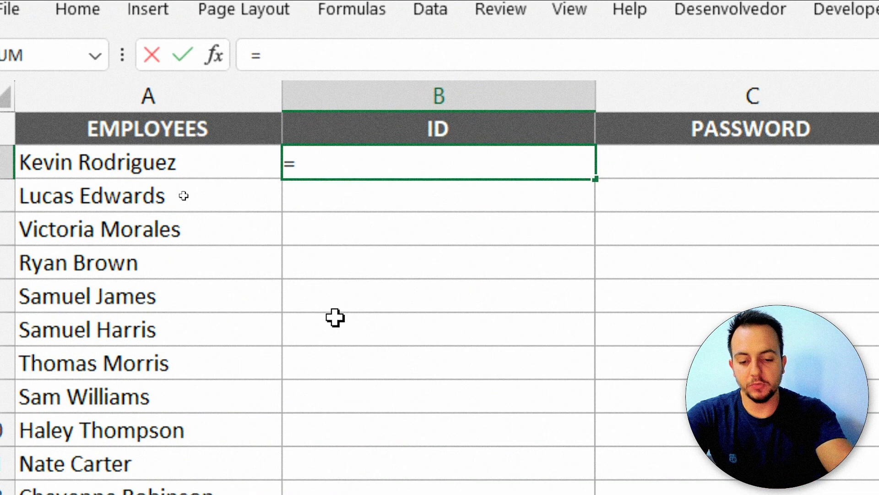
{"action": "type", "text": "rand"}
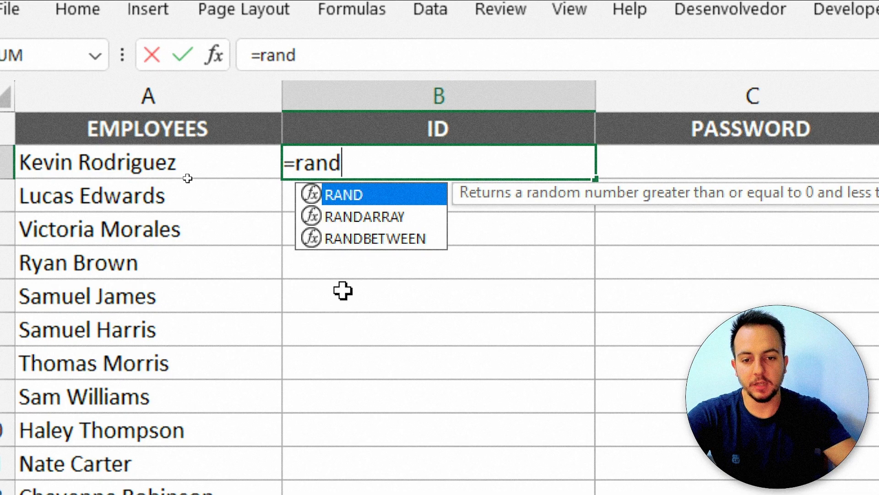
{"action": "double_click", "coordinate": [379, 195]}
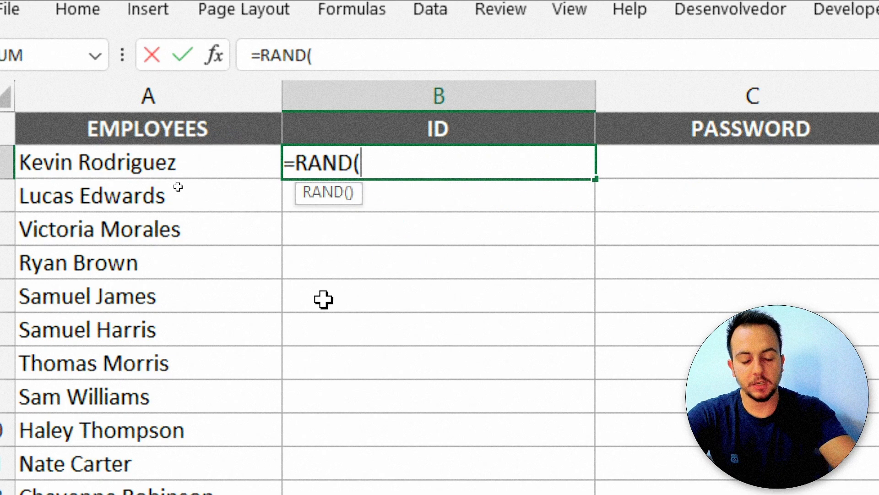
{"action": "key", "text": "Return"}
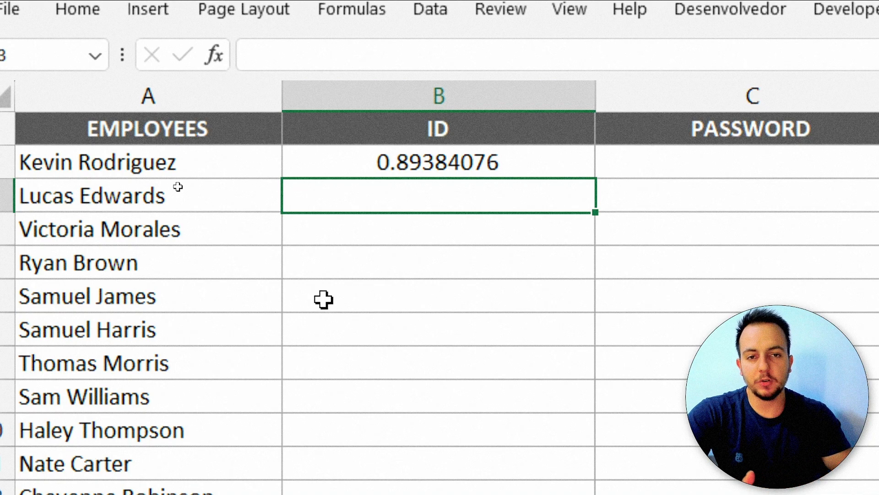
{"action": "double_click", "coordinate": [430, 192]}
{"action": "key", "text": "Return"}
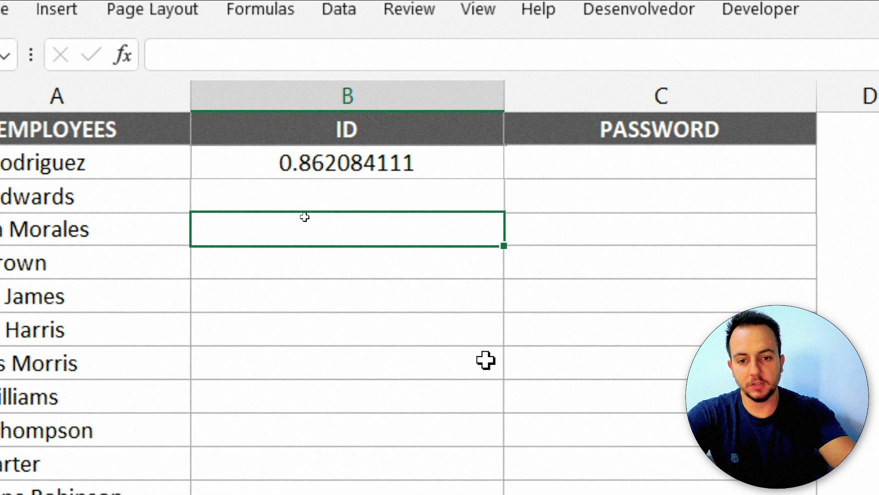
{"action": "key", "text": "F9"}
{"action": "key", "text": "F9"}
{"action": "key", "text": "F9"}
{"action": "key", "text": "F9"}
{"action": "key", "text": "F9"}
{"action": "key", "text": "F9"}
{"action": "key", "text": "F9"}
{"action": "key", "text": "F9"}
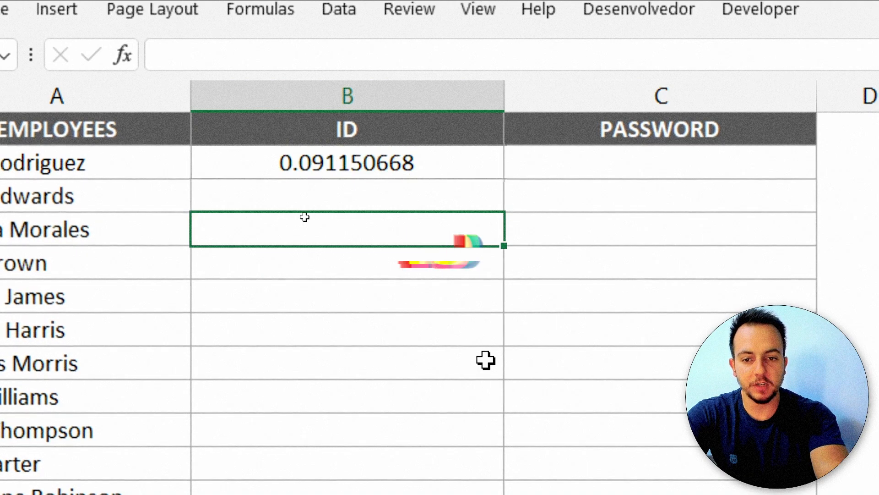
{"action": "key", "text": "F9"}
{"action": "key", "text": "F9"}
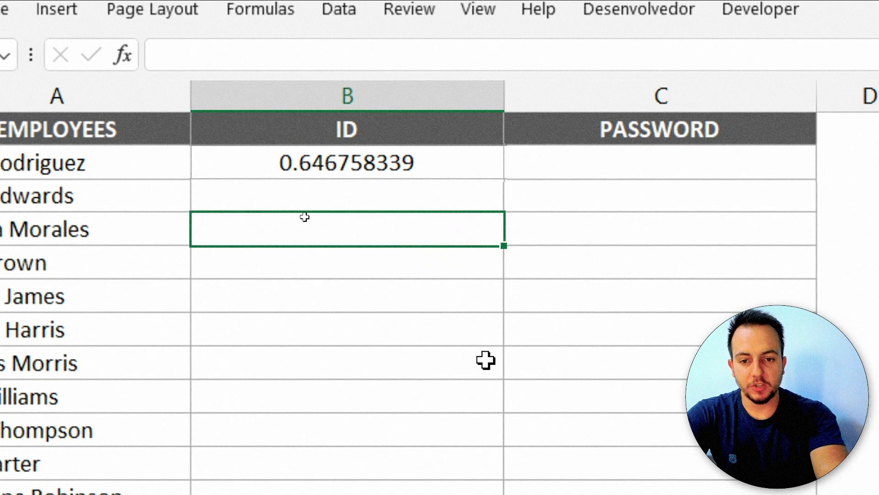
Enter test text 'abcbabcbabbc' in B4, then undo it.
{"action": "type", "text": "abcbabcbabbc"}
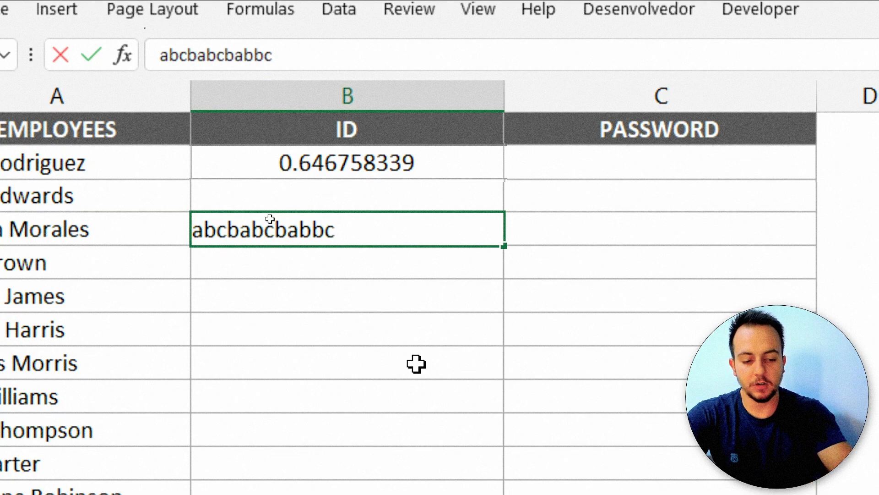
{"action": "key", "text": "Return"}
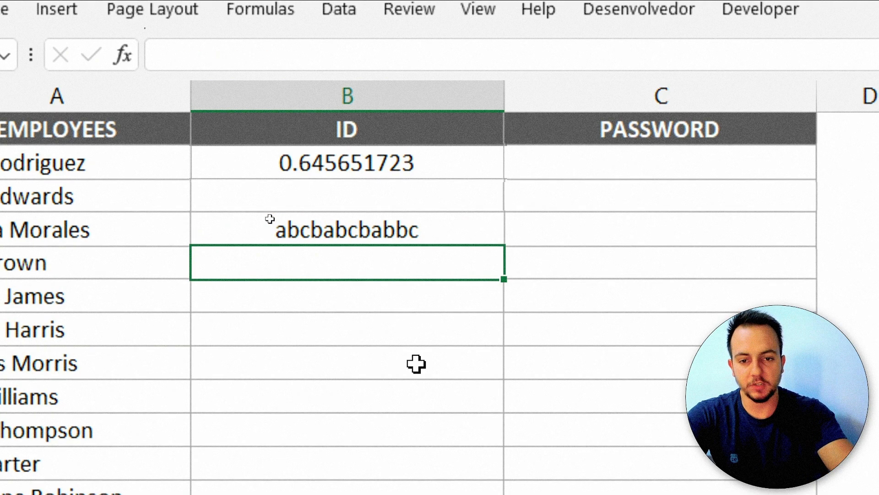
{"action": "key", "text": "ctrl+z"}
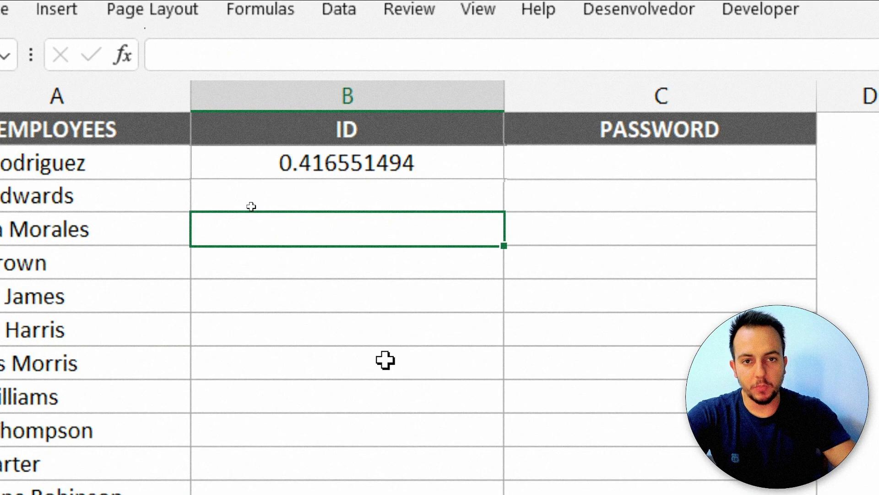
Reopen B2's =RAND() formula to review it, leaving it unchanged.
{"action": "left_click", "coordinate": [407, 163]}
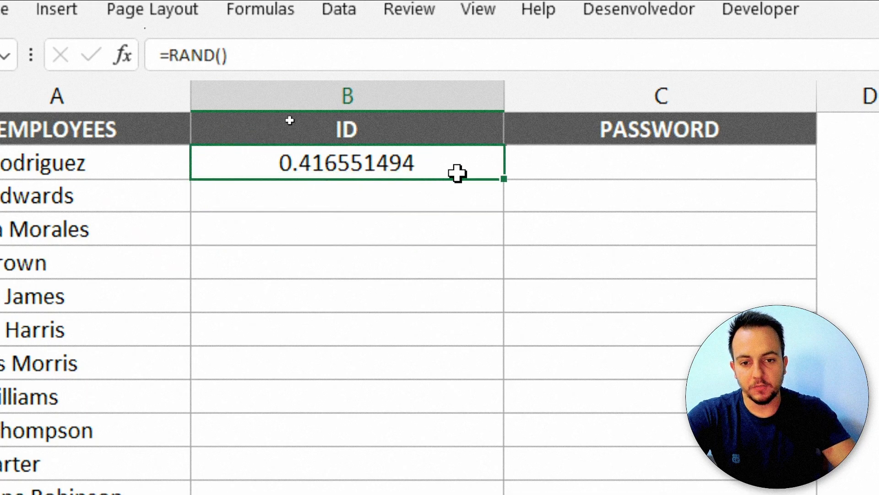
{"action": "double_click", "coordinate": [295, 171]}
{"action": "key", "text": "Escape"}
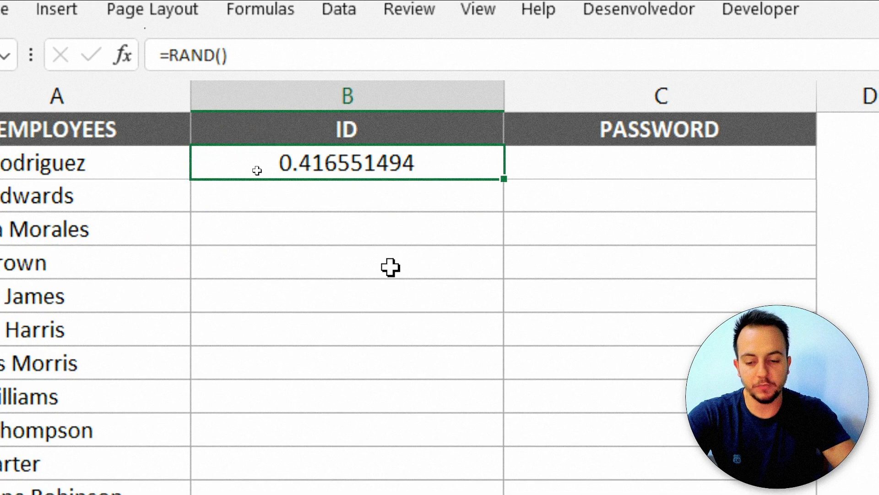
{"action": "key", "text": "ctrl+2"}
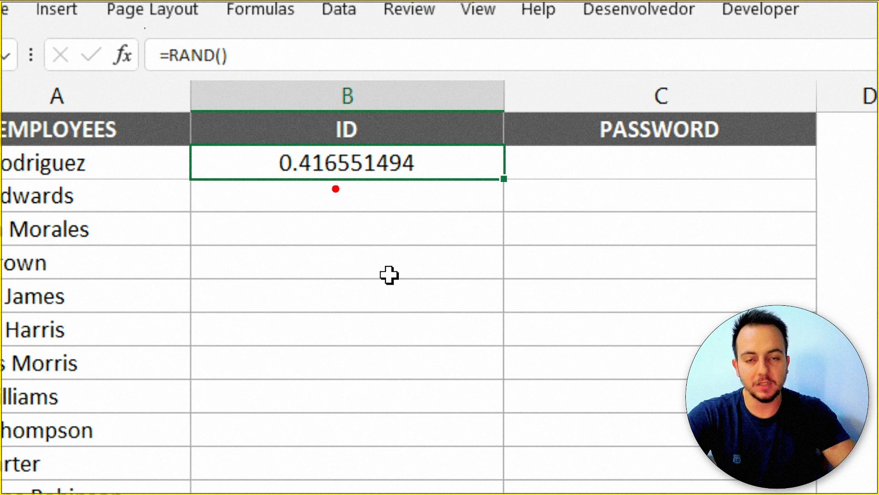
{"action": "mouse_move", "coordinate": [224, 153]}
{"action": "left_mouse_down"}
{"action": "mouse_move", "coordinate": [261, 153]}
{"action": "mouse_move", "coordinate": [227, 149]}
{"action": "left_mouse_up"}
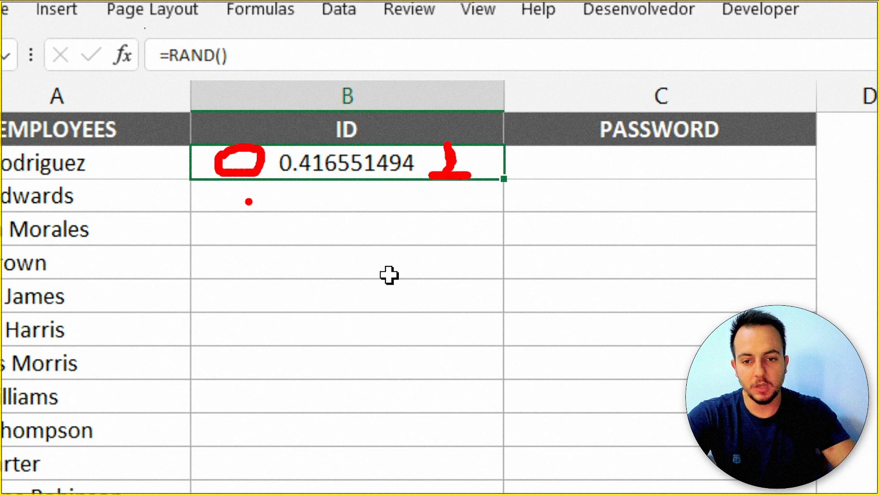
{"action": "left_click_drag", "start_coordinate": [277, 143], "coordinate": [422, 178]}
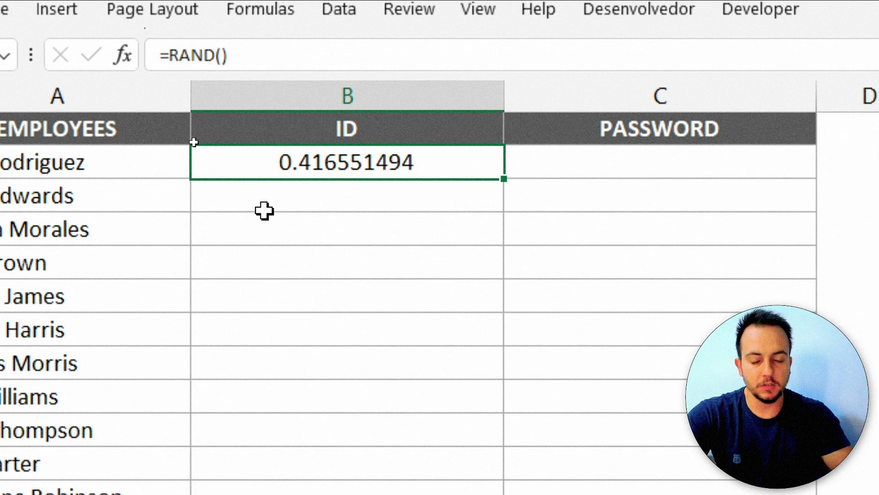
Replace B2 with =RANDBETWEEN(100,999) and recalculate it with F9, showing 794.
{"action": "key", "text": "Delete"}
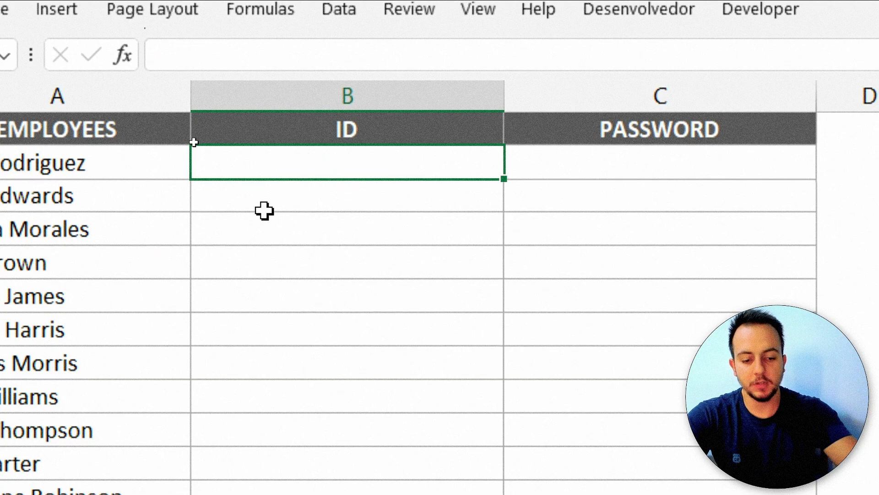
{"action": "type", "text": "="}
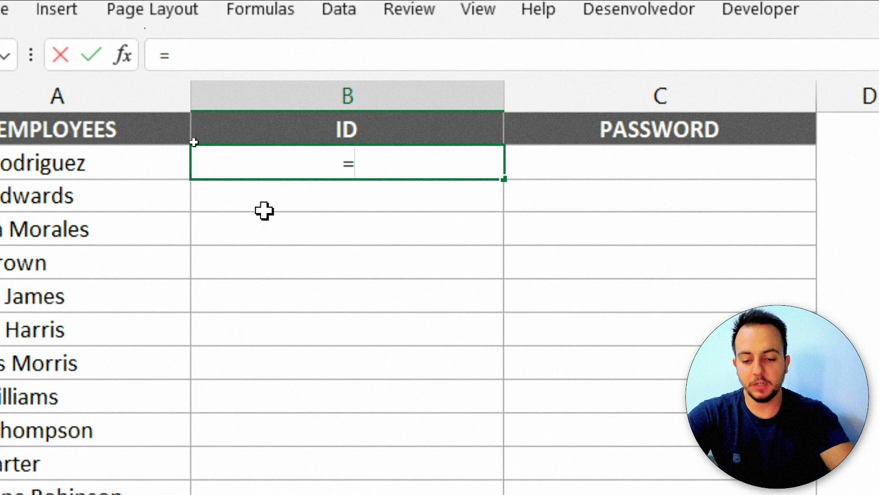
{"action": "type", "text": "rand"}
{"action": "left_click", "coordinate": [395, 238]}
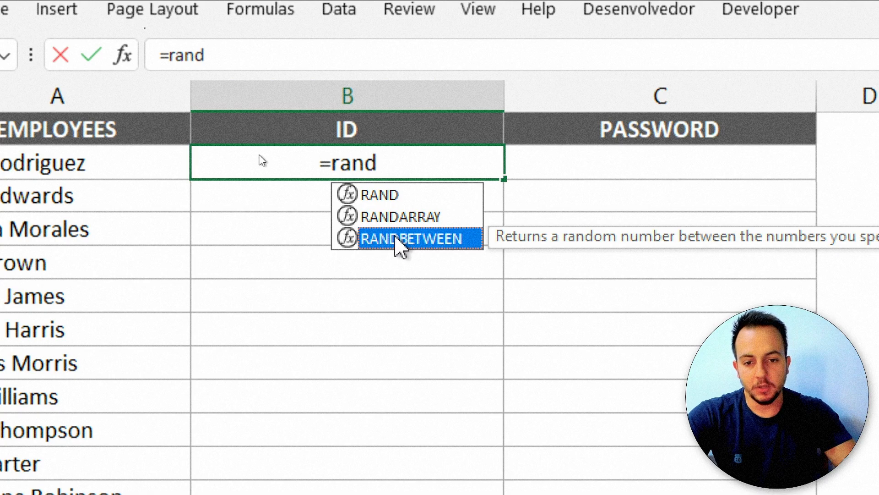
{"action": "double_click", "coordinate": [398, 239]}
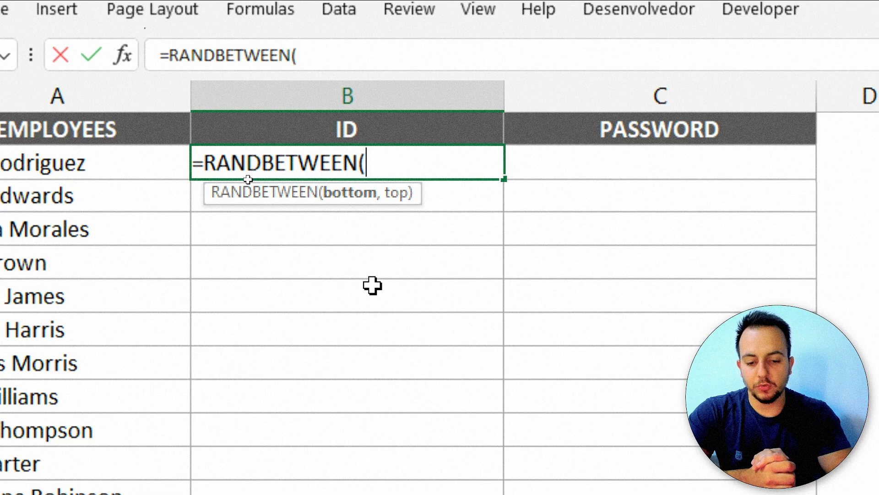
{"action": "type", "text": "1000"}
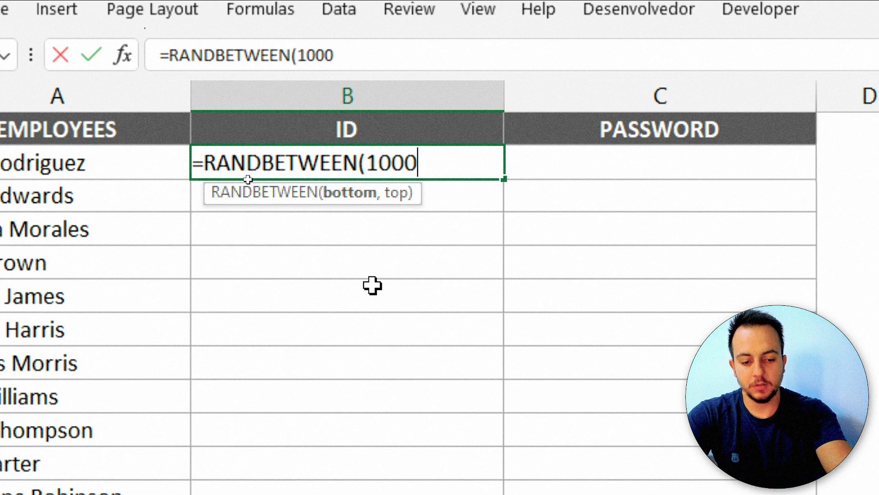
{"action": "key", "text": "BackSpace"}
{"action": "type", "text": ",99"}
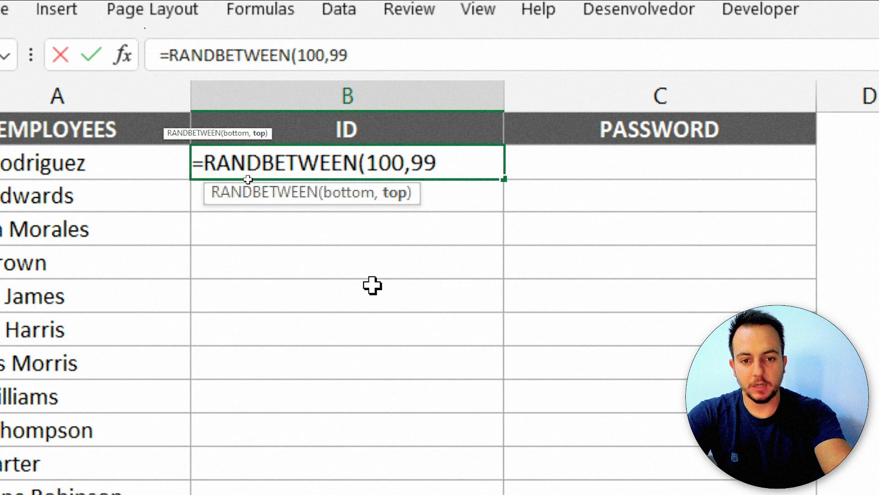
{"action": "type", "text": "9)"}
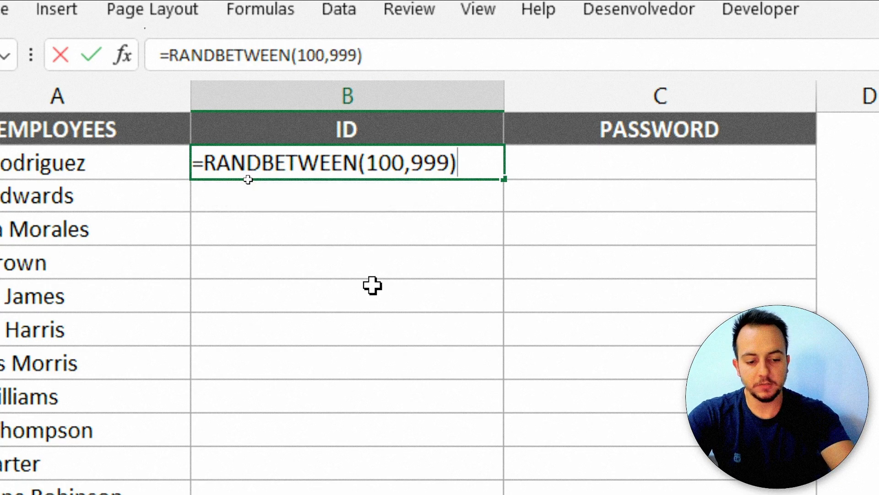
{"action": "key", "text": "Return"}
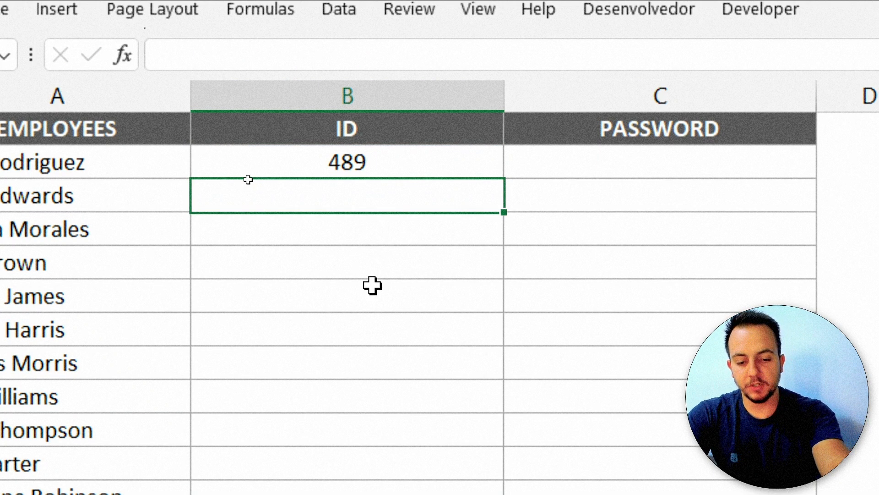
{"action": "key", "text": "F9"}
{"action": "key", "text": "F9"}
{"action": "key", "text": "F9"}
{"action": "key", "text": "F9"}
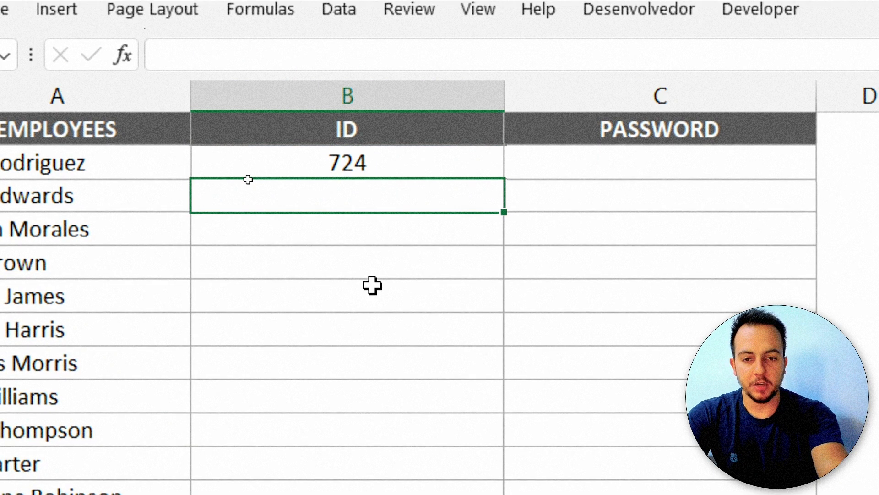
{"action": "key", "text": "F9"}
{"action": "key", "text": "F9"}
{"action": "key", "text": "F9"}
{"action": "key", "text": "F9"}
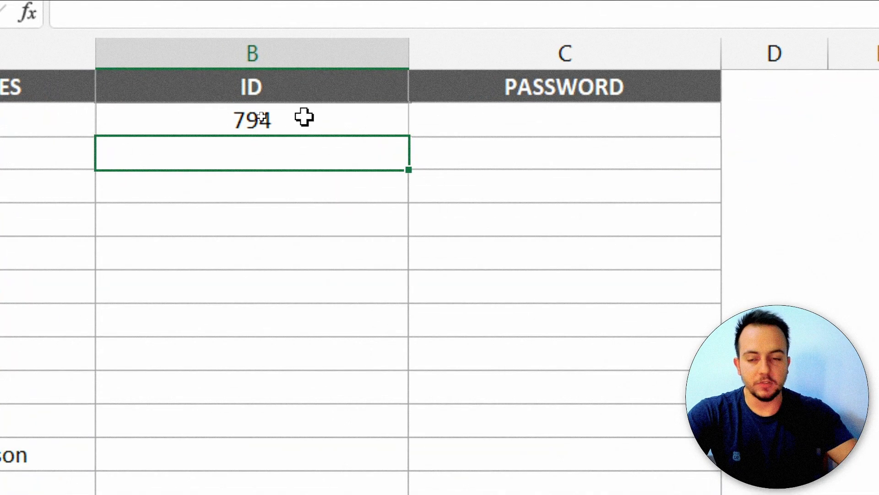
Fill the ID formula down column B, then paste the column over itself as values.
{"action": "left_click", "coordinate": [304, 117]}
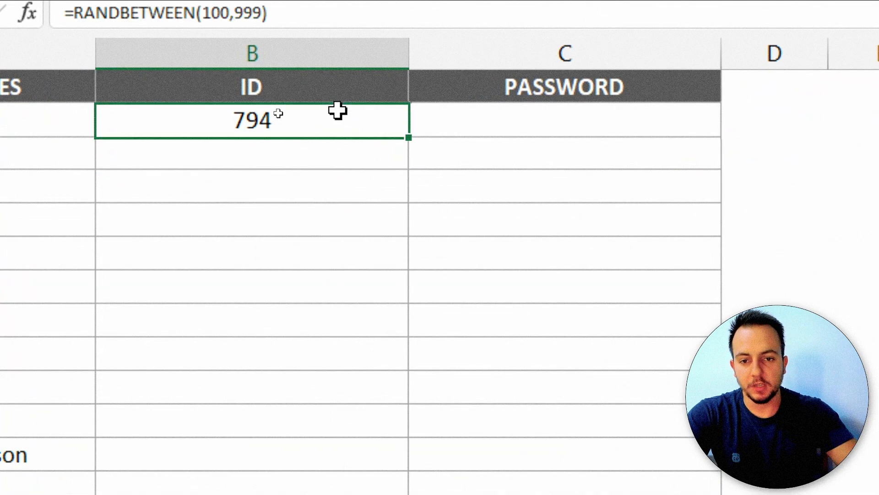
{"action": "double_click", "coordinate": [410, 136]}
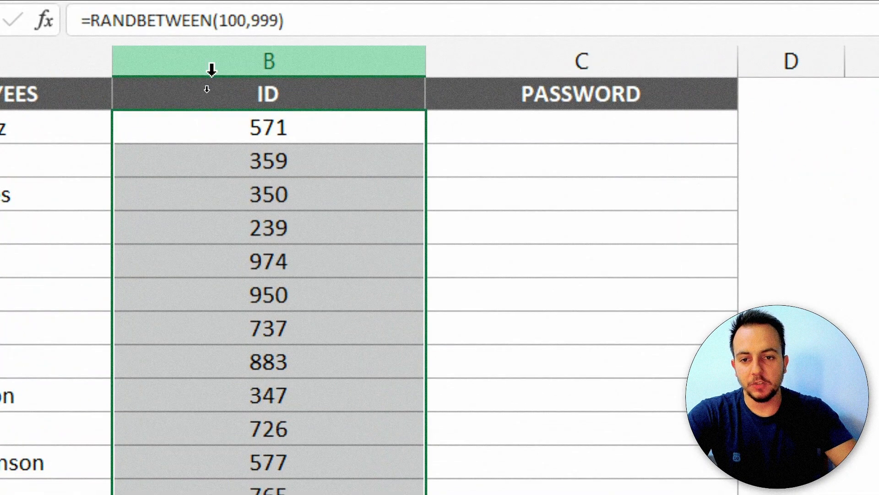
{"action": "left_click", "coordinate": [207, 86]}
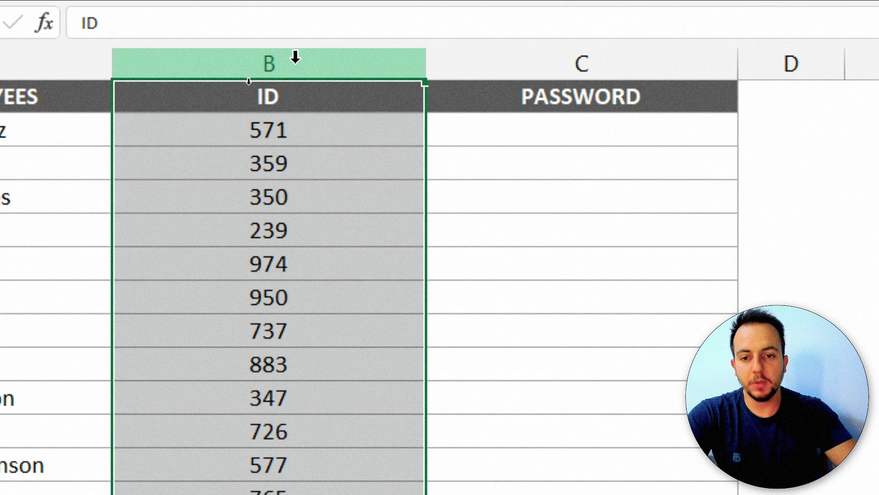
{"action": "key", "text": "ctrl+c"}
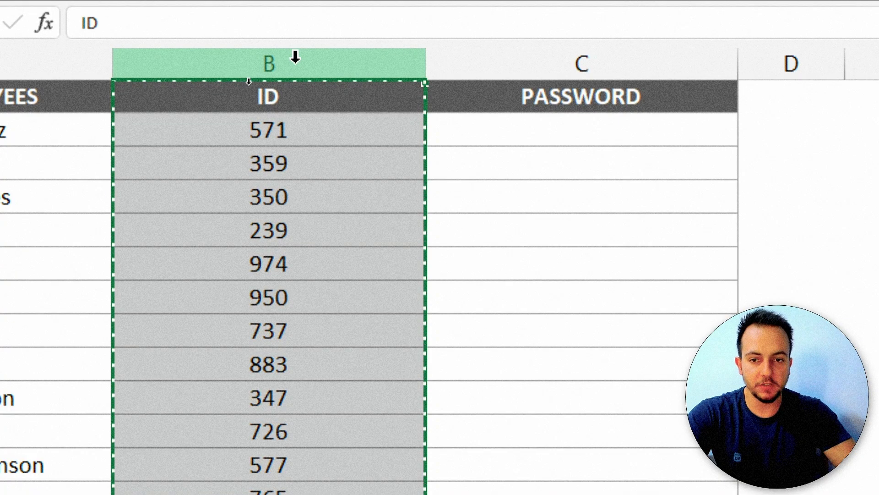
{"action": "right_click", "coordinate": [295, 57]}
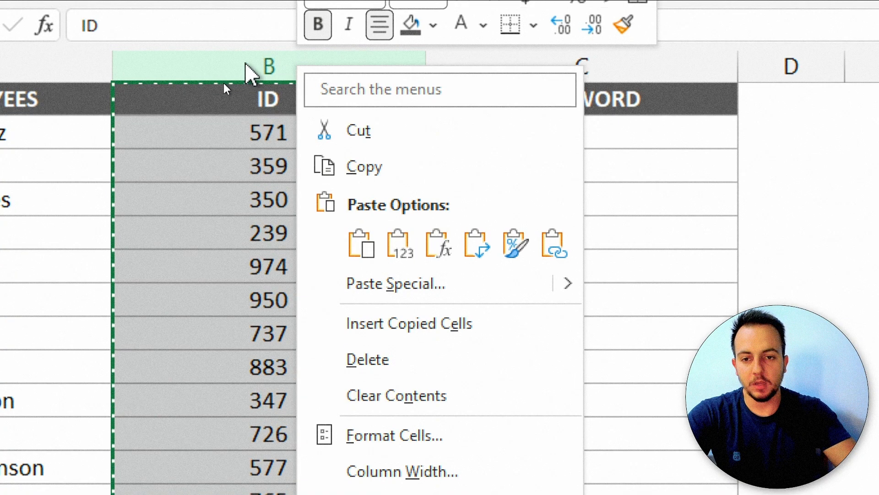
{"action": "left_click", "coordinate": [397, 248]}
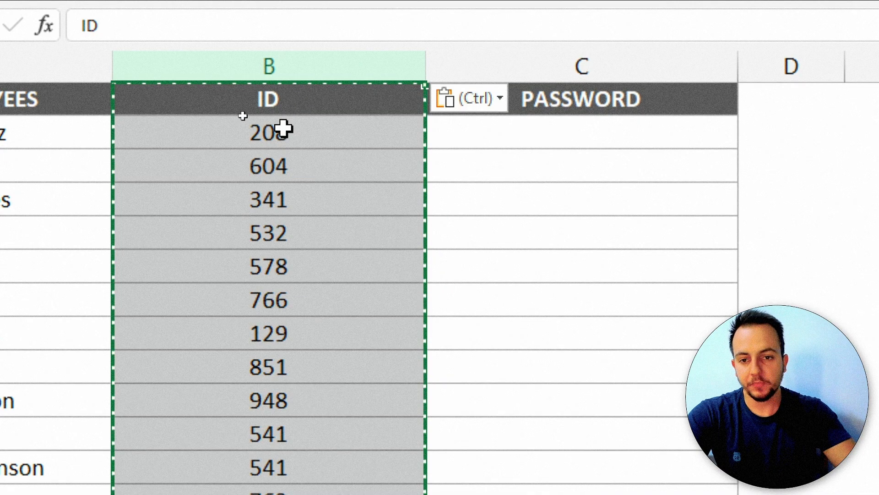
{"action": "left_click", "coordinate": [284, 129]}
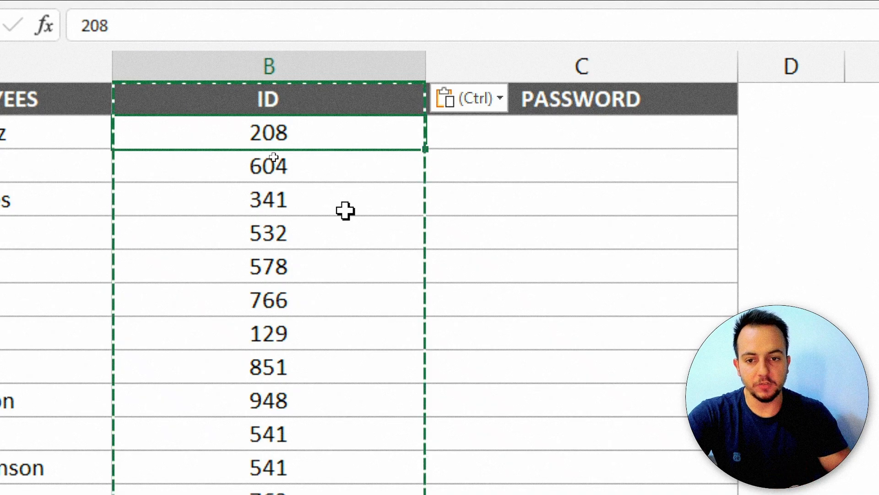
{"action": "key", "text": "Escape"}
Check that the 341 cell holds a plain number rather than a formula.
{"action": "double_click", "coordinate": [329, 207]}
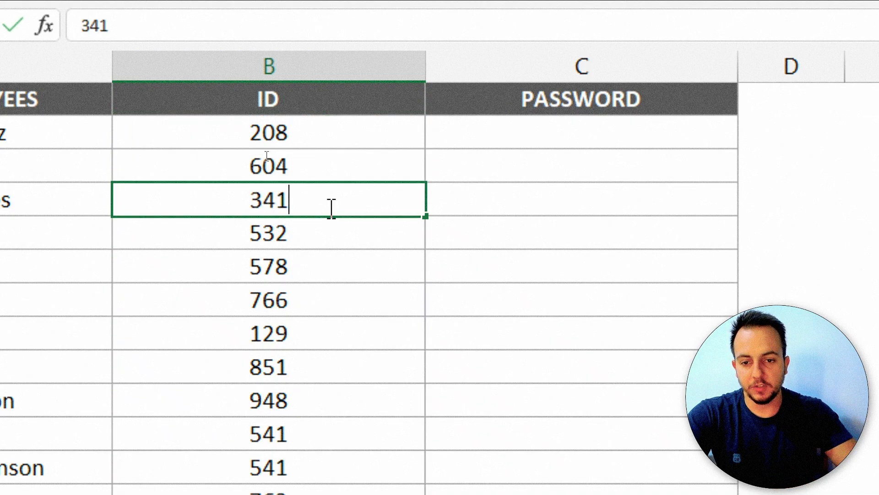
{"action": "left_click_drag", "start_coordinate": [301, 202], "coordinate": [209, 213]}
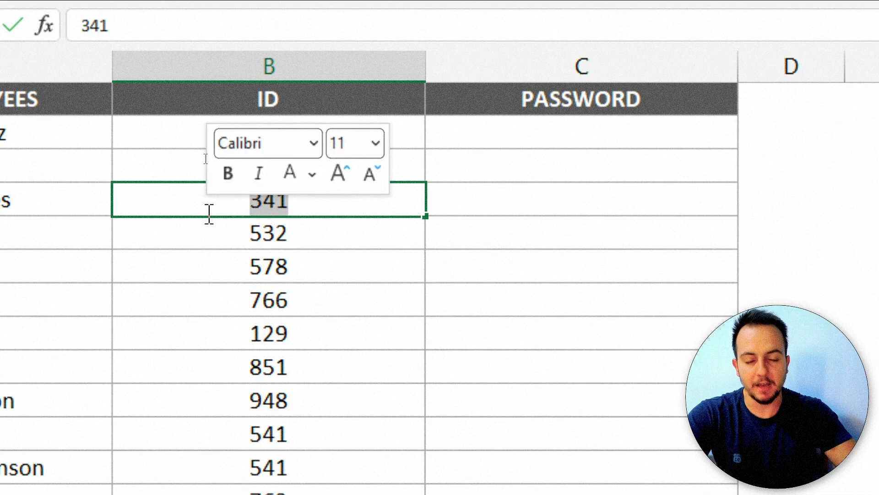
{"action": "key", "text": "Escape"}
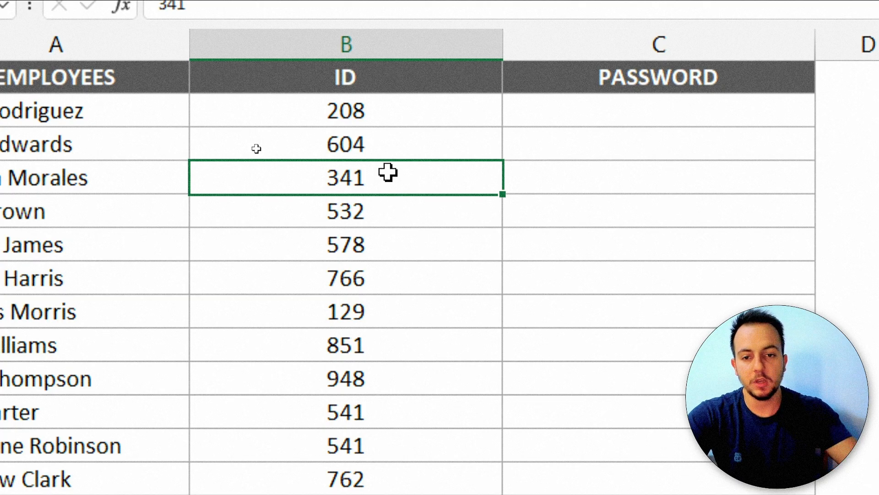
Undo the value paste and fill, then review B2's RANDBETWEEN formula.
{"action": "key", "text": "ctrl+z"}
{"action": "key", "text": "ctrl+z"}
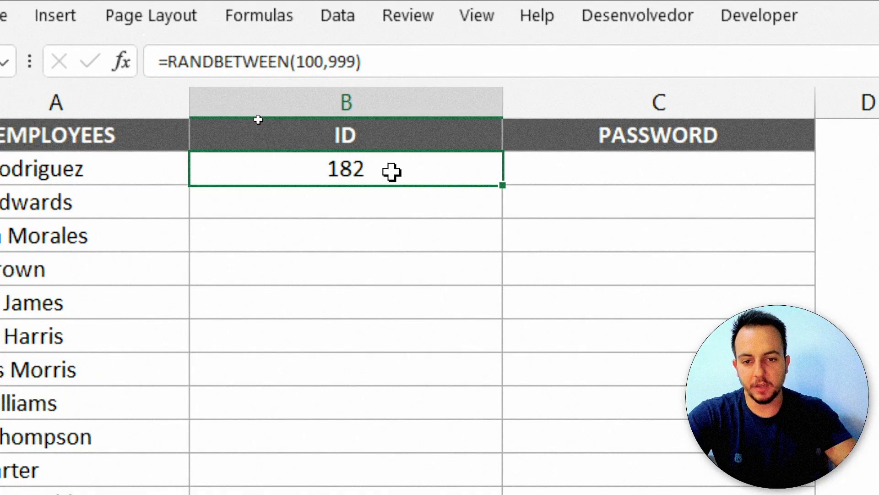
{"action": "double_click", "coordinate": [390, 137]}
{"action": "left_click_drag", "start_coordinate": [207, 165], "coordinate": [471, 173]}
{"action": "key", "text": "Escape"}
Clear B2 and enter =RANDBETWEEN(10,99) in it.
{"action": "key", "text": "Delete"}
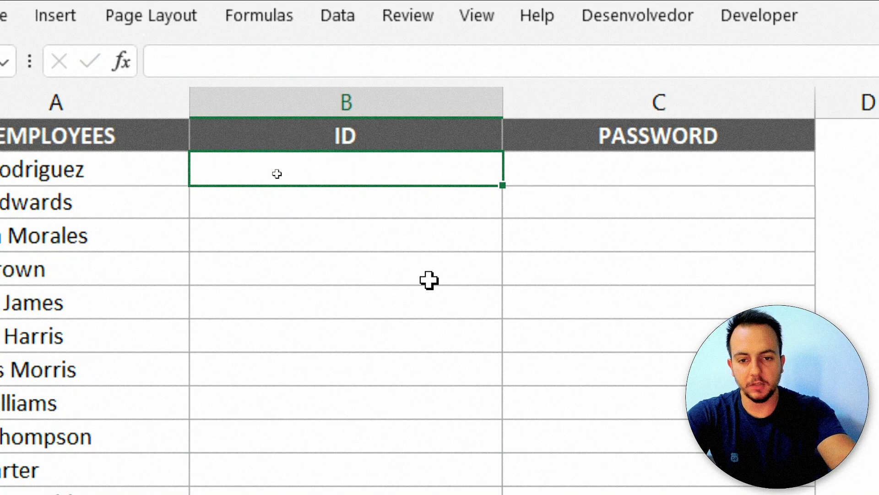
{"action": "type", "text": "=rand"}
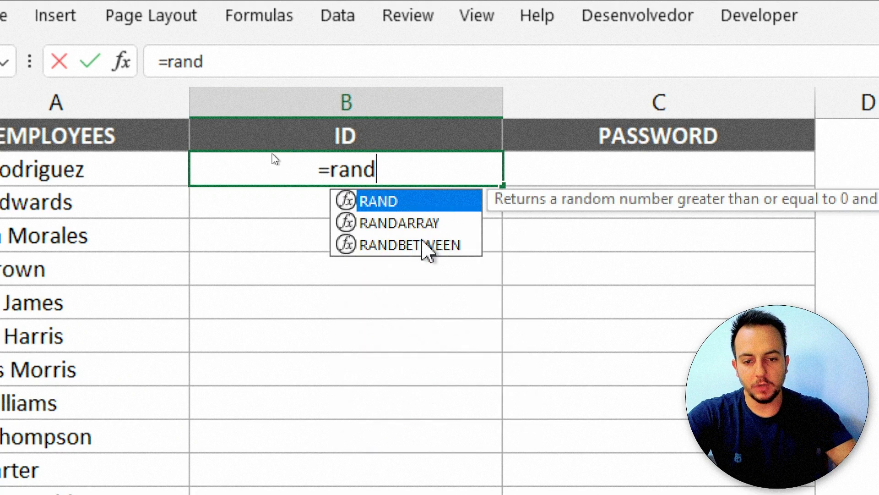
{"action": "left_click", "coordinate": [412, 245]}
{"action": "double_click", "coordinate": [411, 245]}
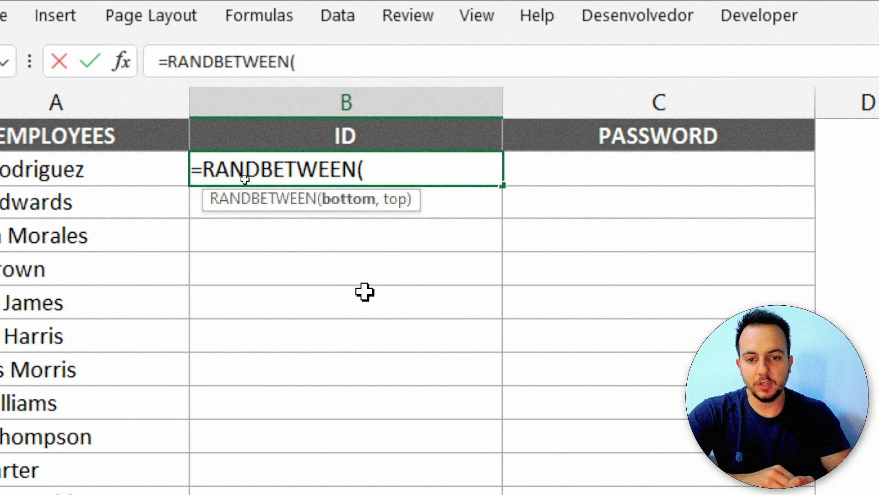
{"action": "type", "text": "10,99"}
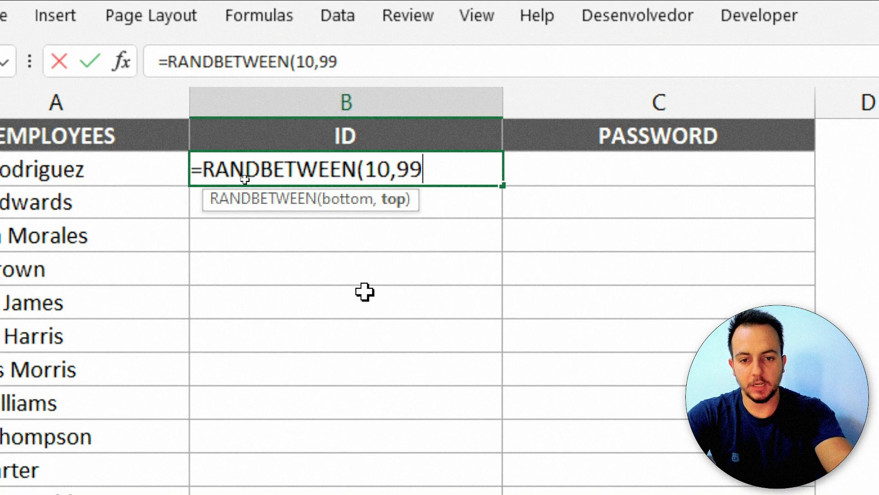
{"action": "type", "text": ")"}
{"action": "key", "text": "Return"}
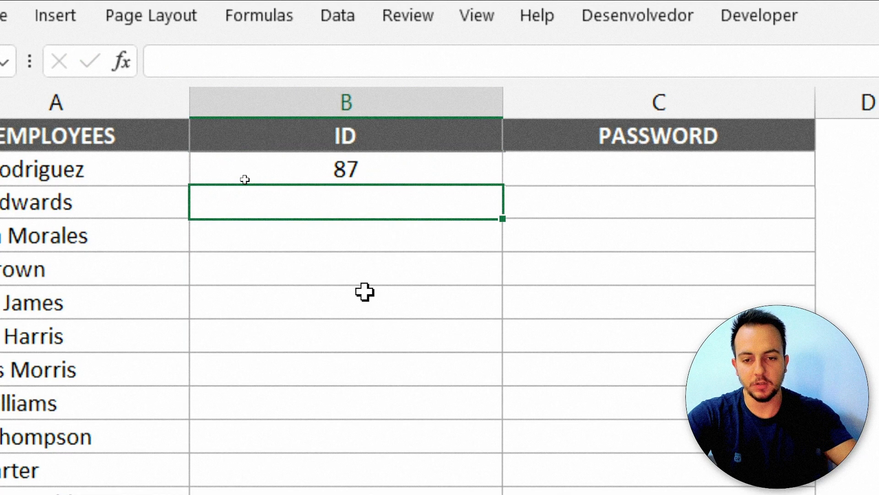
Append &"ID" to B2, making =RANDBETWEEN(10,99)&"ID".
{"action": "left_click", "coordinate": [403, 162]}
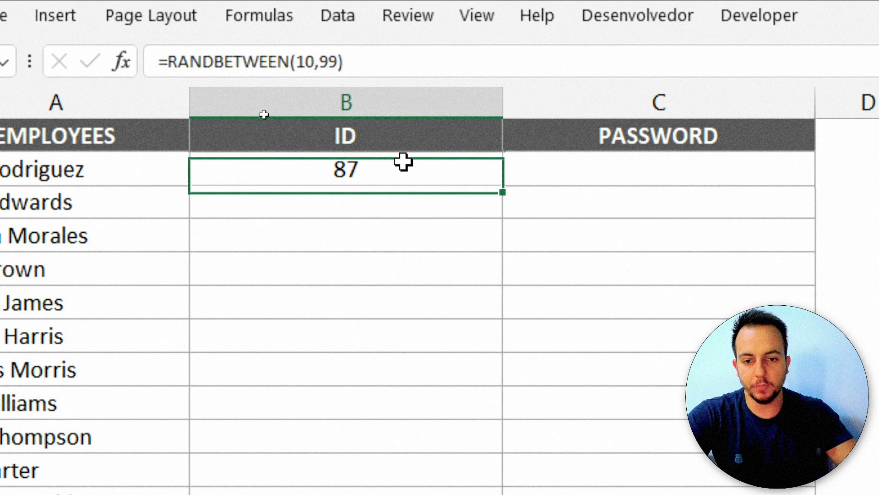
{"action": "double_click", "coordinate": [403, 162]}
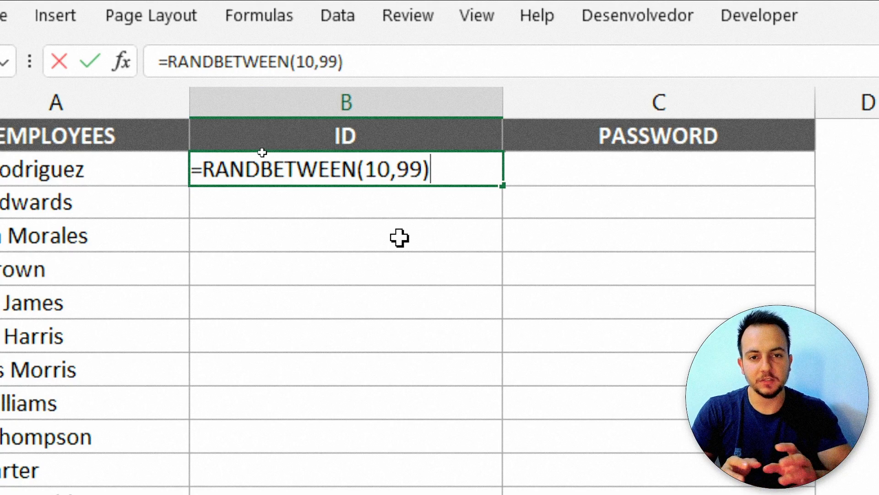
{"action": "type", "text": "&"}
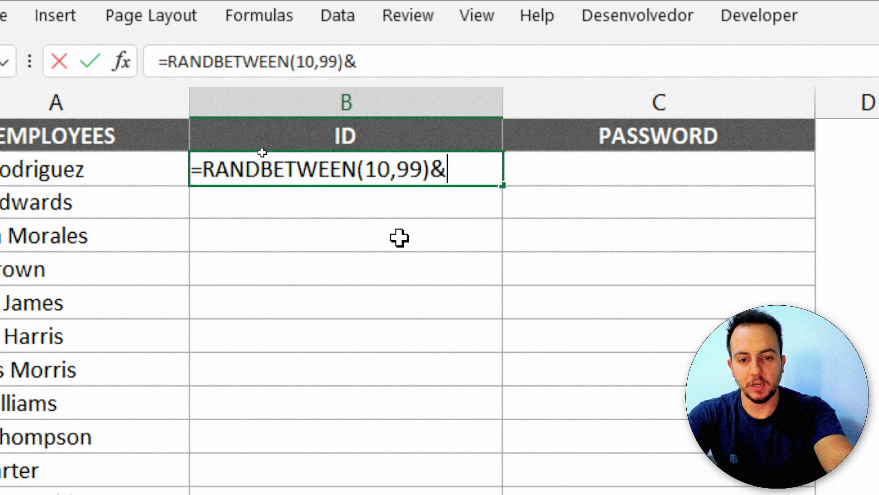
{"action": "type", "text": "\"ID"}
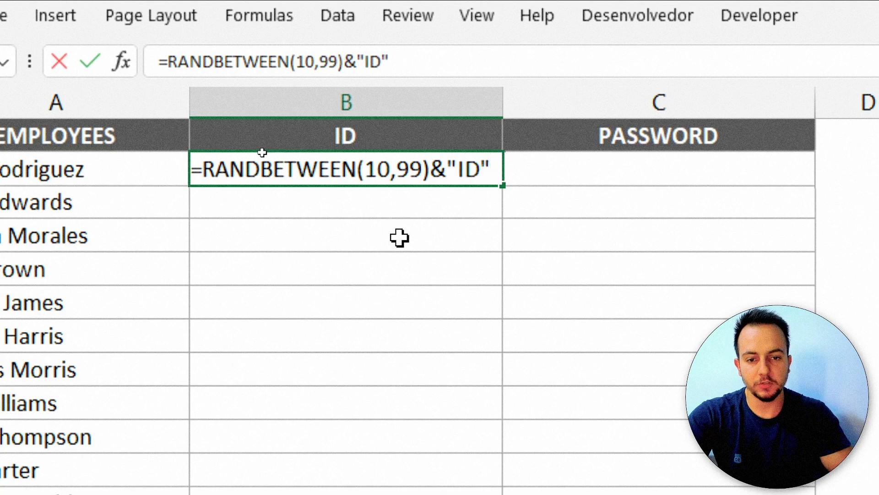
{"action": "type", "text": "\""}
{"action": "key", "text": "Return"}
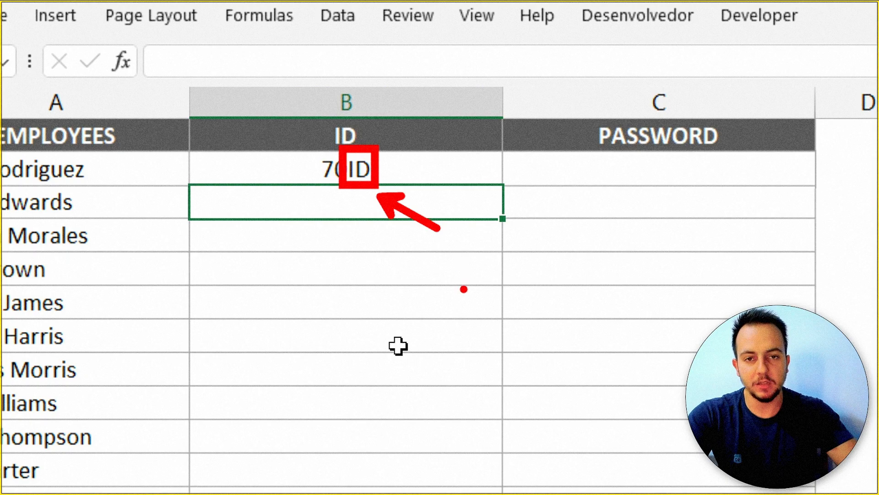
Recalculate repeatedly with F9 to get new IDs such as 31ID.
{"action": "key", "text": "F9"}
{"action": "key", "text": "F9"}
{"action": "key", "text": "F9"}
{"action": "key", "text": "F9"}
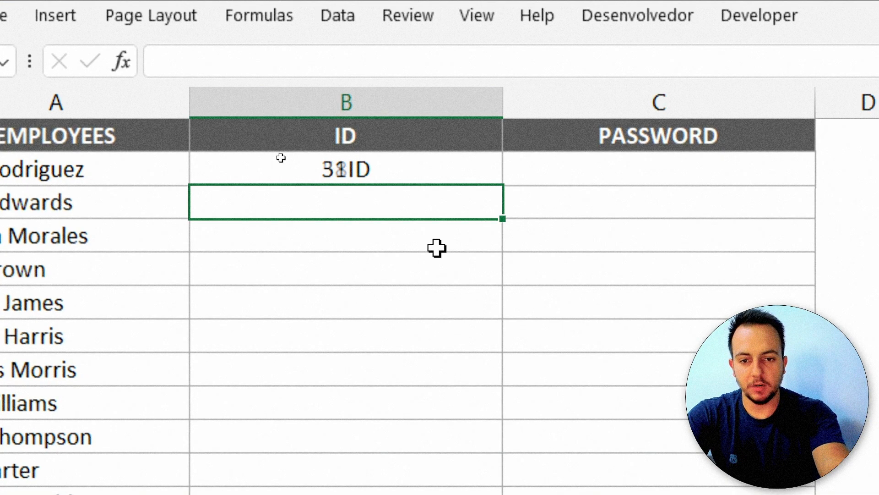
{"action": "key", "text": "F9"}
{"action": "key", "text": "F9"}
{"action": "key", "text": "F9"}
{"action": "key", "text": "F9"}
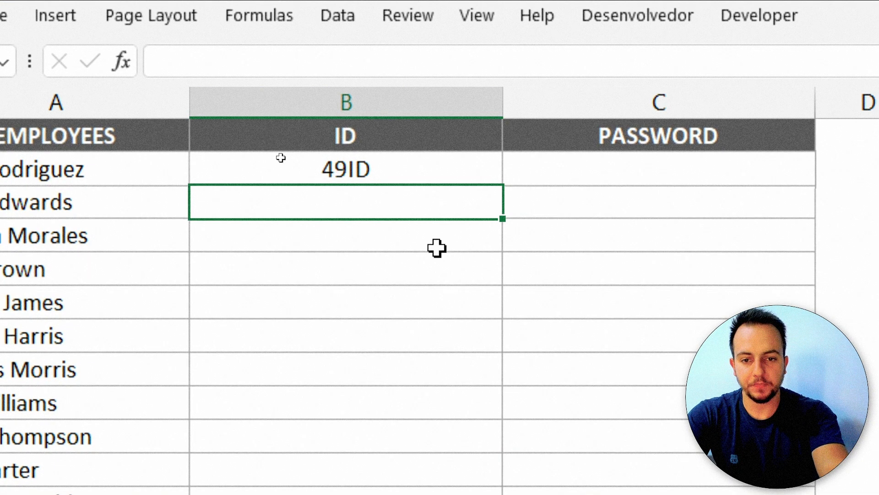
{"action": "key", "text": "F9"}
{"action": "key", "text": "F9"}
{"action": "key", "text": "F9"}
{"action": "key", "text": "F9"}
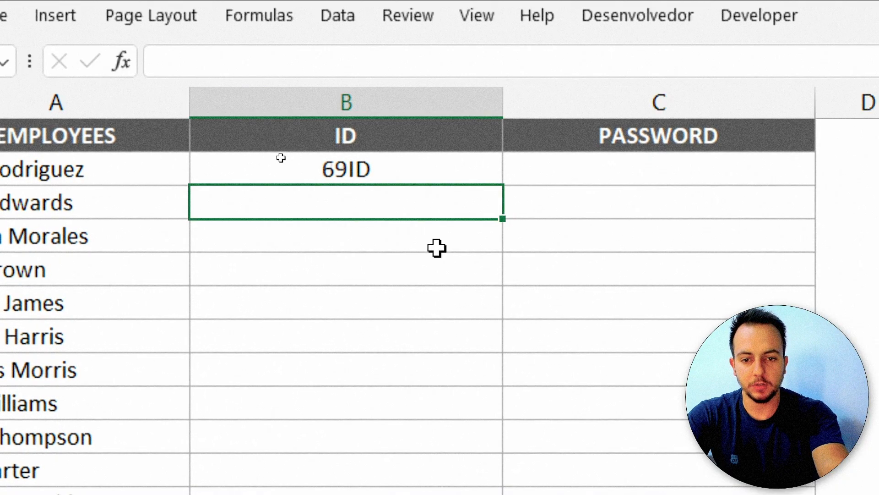
{"action": "key", "text": "F9"}
{"action": "key", "text": "F9"}
{"action": "key", "text": "F9"}
{"action": "key", "text": "F9"}
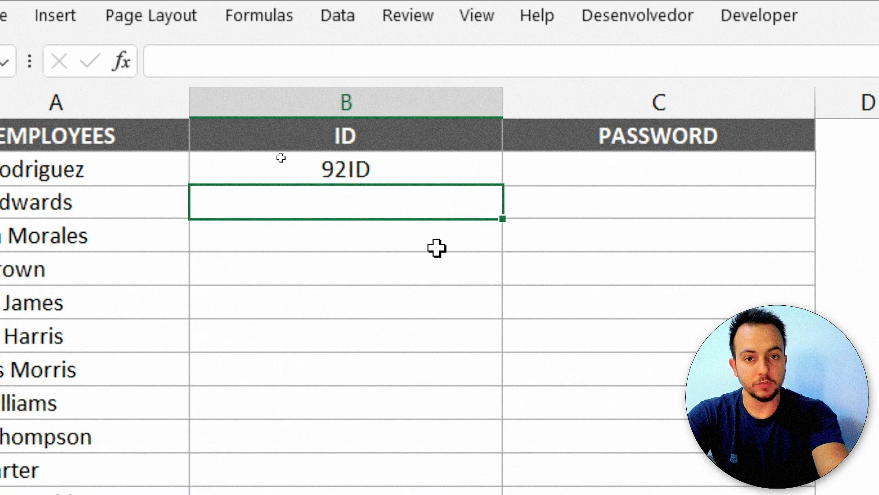
{"action": "key", "text": "F9"}
{"action": "key", "text": "F9"}
{"action": "key", "text": "F9"}
{"action": "key", "text": "F9"}
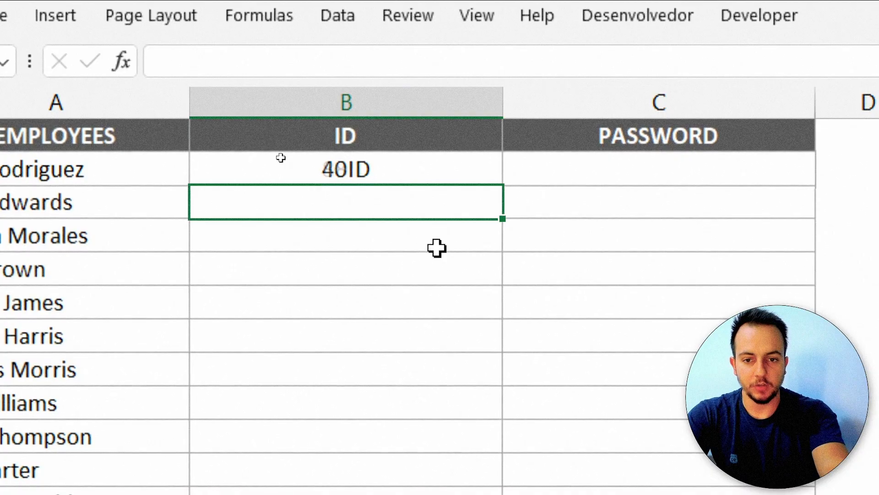
{"action": "key", "text": "F9"}
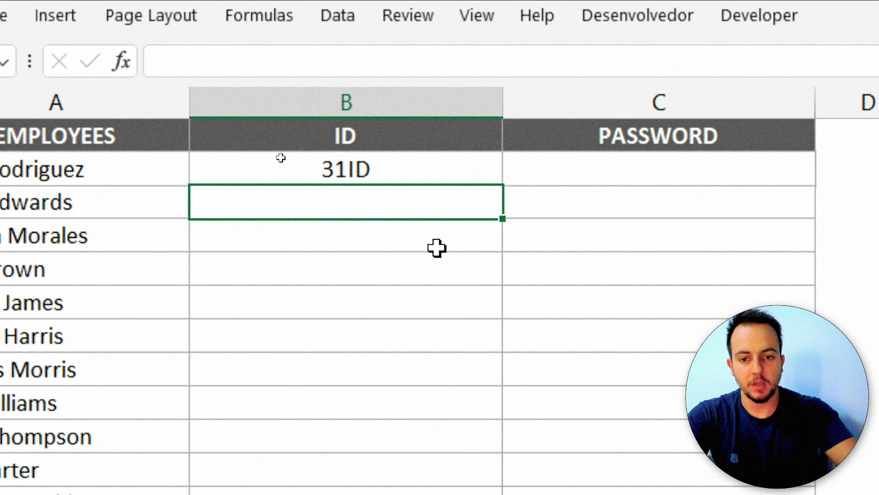
Change B2 to ="ID-"&RANDBETWEEN(10,99) and recalculate, showing ID-50.
{"action": "double_click", "coordinate": [427, 158]}
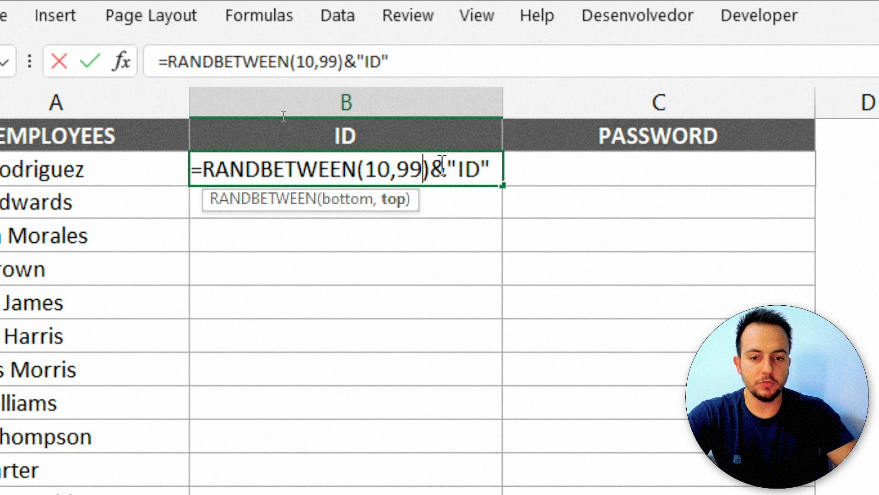
{"action": "left_click_drag", "start_coordinate": [429, 170], "coordinate": [492, 169]}
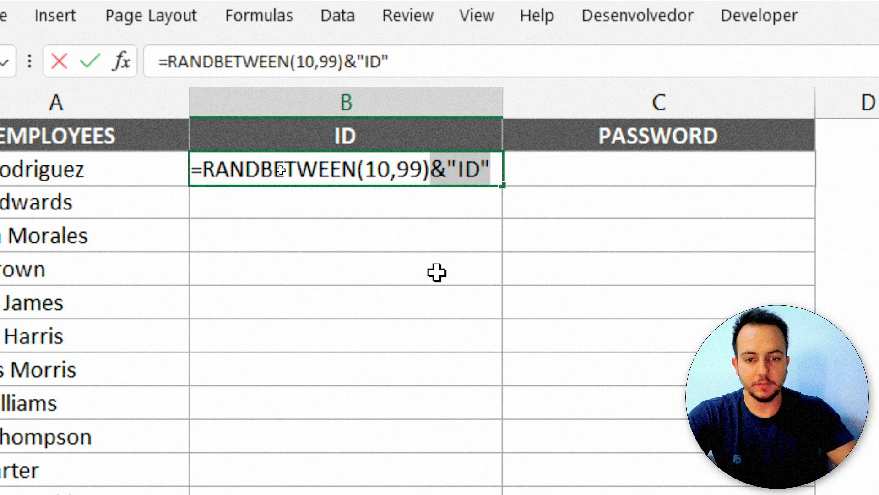
{"action": "key", "text": "BackSpace"}
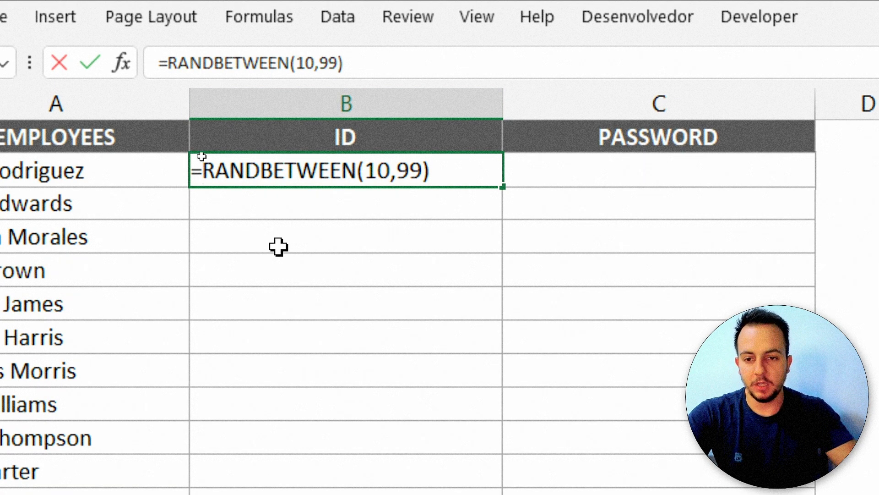
{"action": "type", "text": "\"ID"}
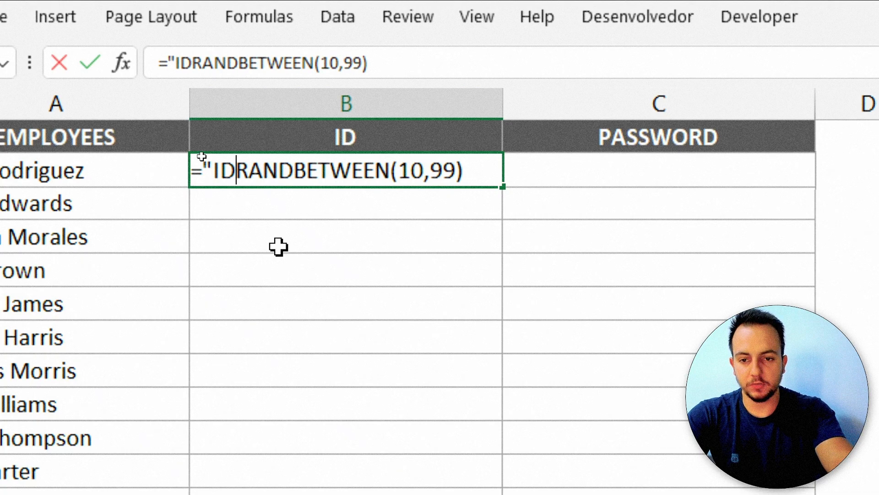
{"action": "type", "text": "-\""}
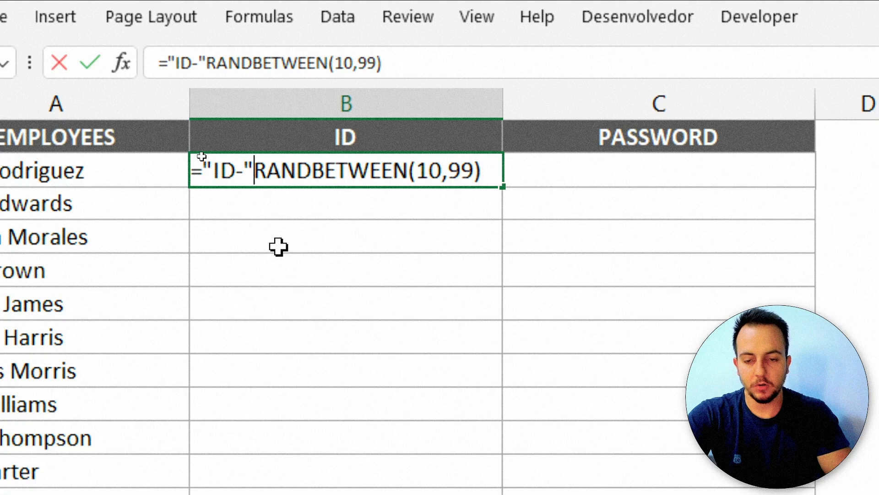
{"action": "type", "text": "&"}
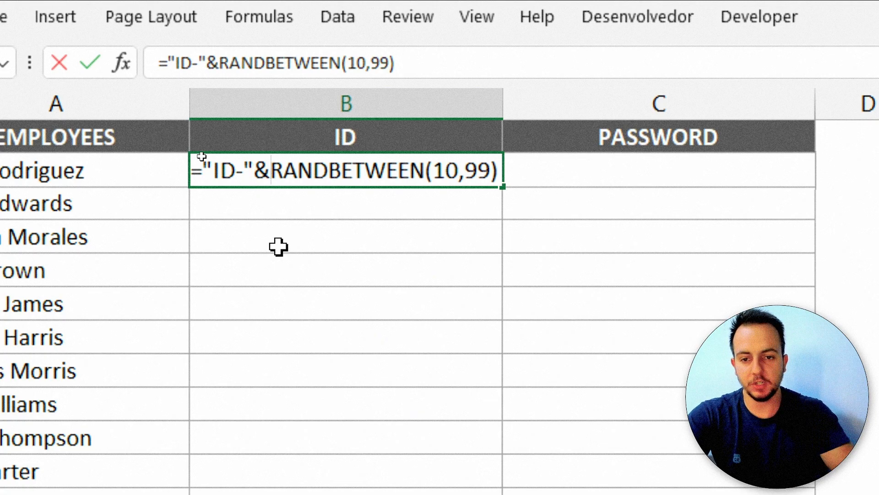
{"action": "key", "text": "Return"}
{"action": "key", "text": "F9"}
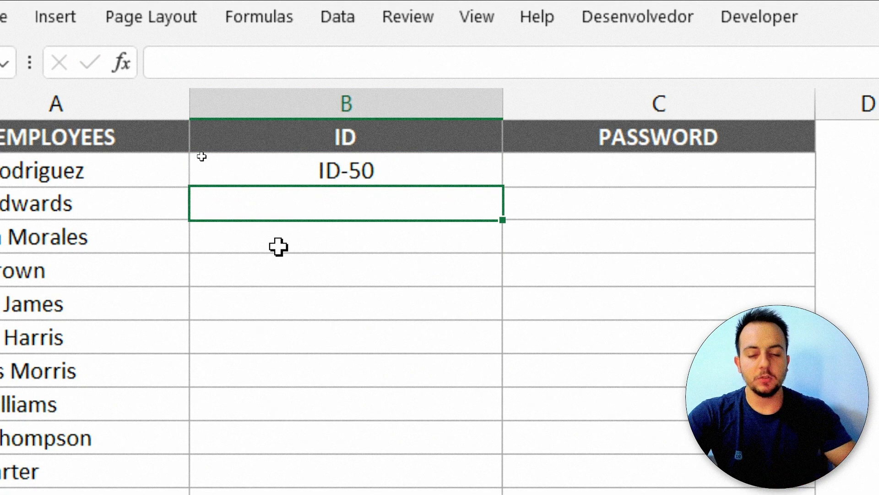
Abandon edits to the ID- prefix formula and clear B2.
{"action": "left_click", "coordinate": [432, 168]}
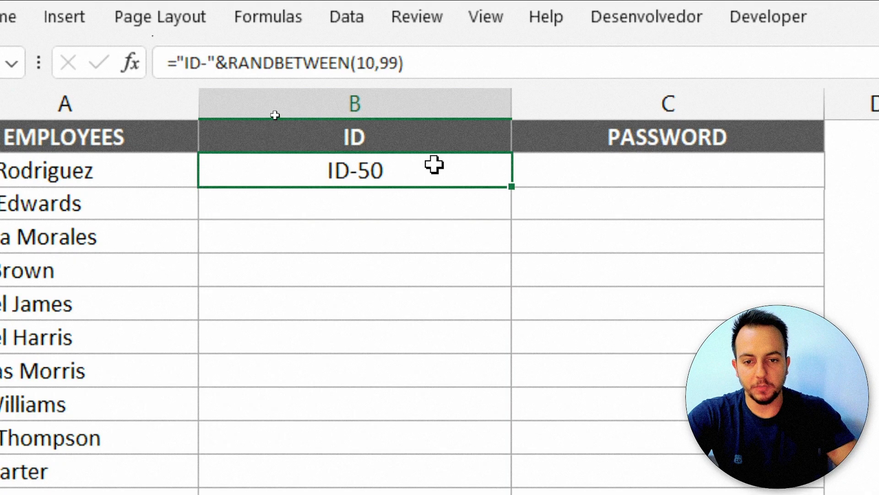
{"action": "double_click", "coordinate": [433, 168]}
{"action": "left_click_drag", "start_coordinate": [247, 174], "coordinate": [223, 174]}
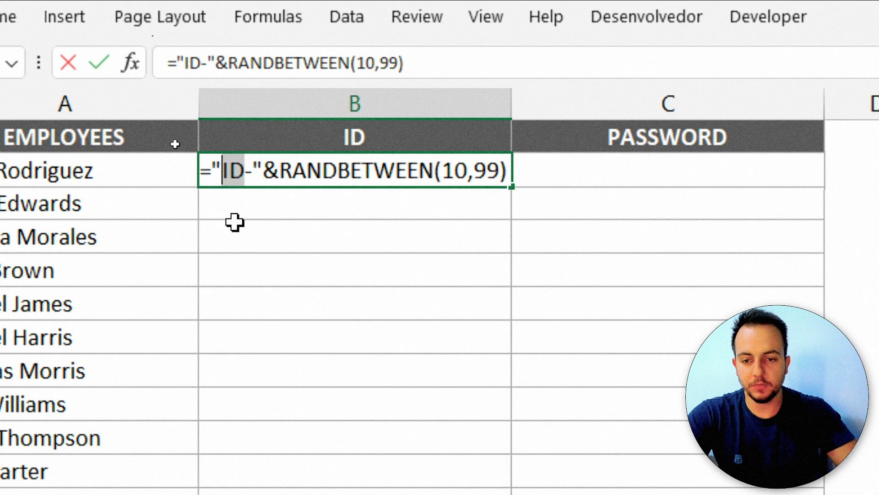
{"action": "key", "text": "BackSpace"}
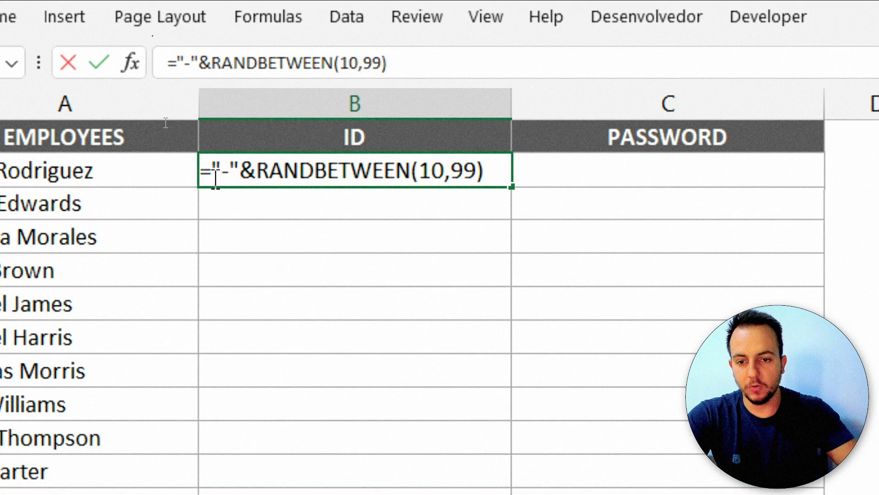
{"action": "key", "text": "Escape"}
{"action": "key", "text": "Delete"}
Enter =RANDBETWEEN(10,99)&"-"&RANDBETWEEN(10,99 in B2, missing its closing parenthesis.
{"action": "type", "text": "="}
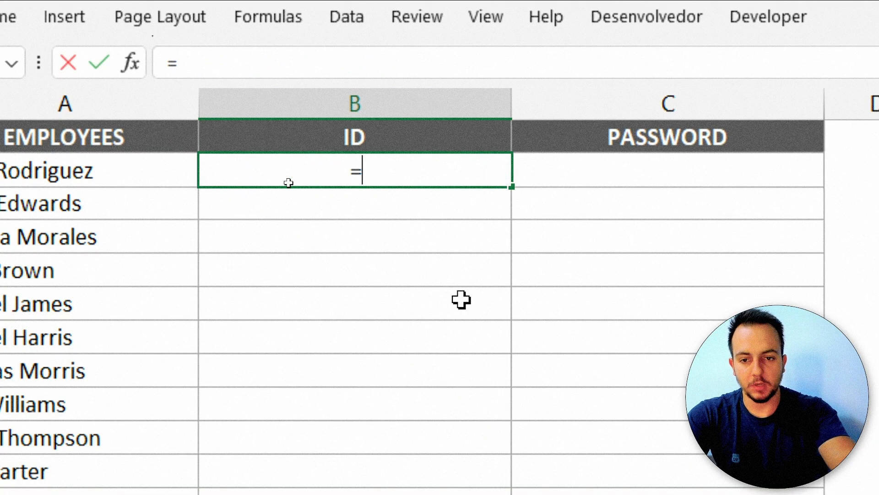
{"action": "type", "text": "rand"}
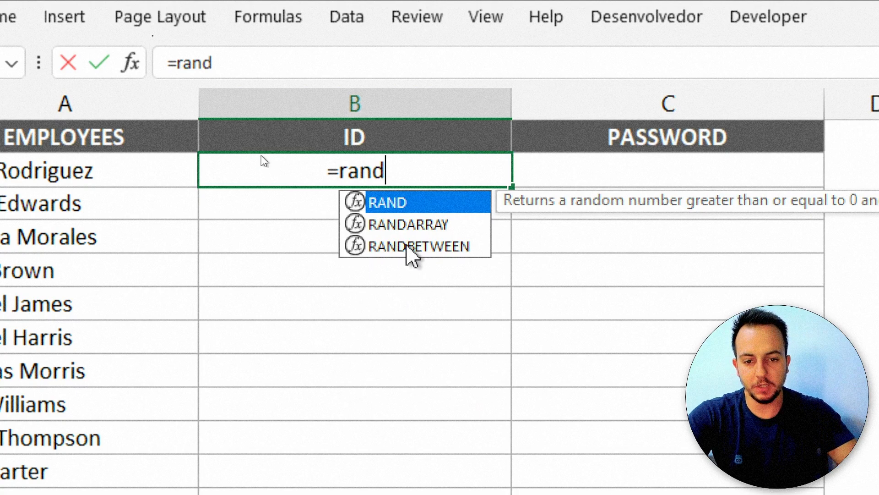
{"action": "double_click", "coordinate": [408, 247]}
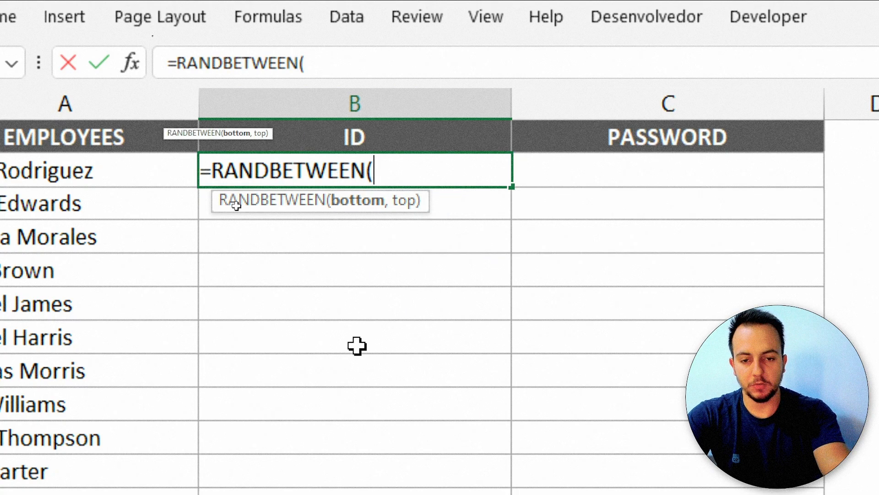
{"action": "type", "text": "10,99"}
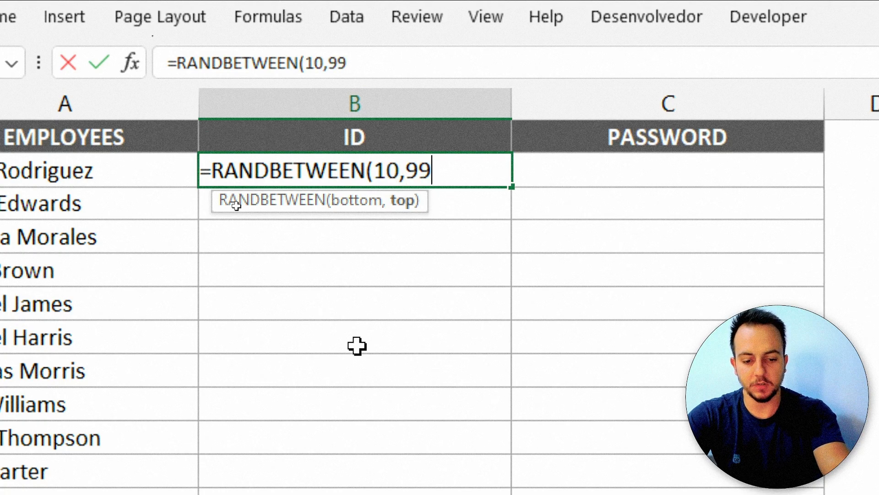
{"action": "type", "text": ")&\"-"}
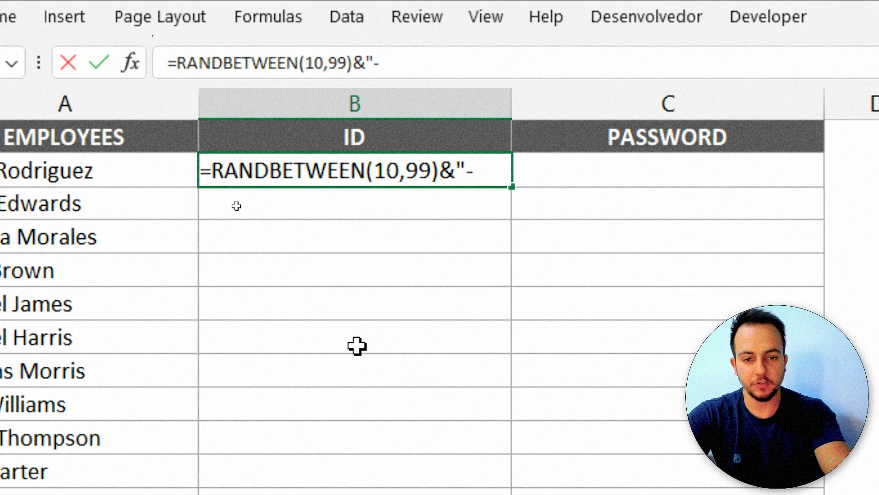
{"action": "type", "text": "\""}
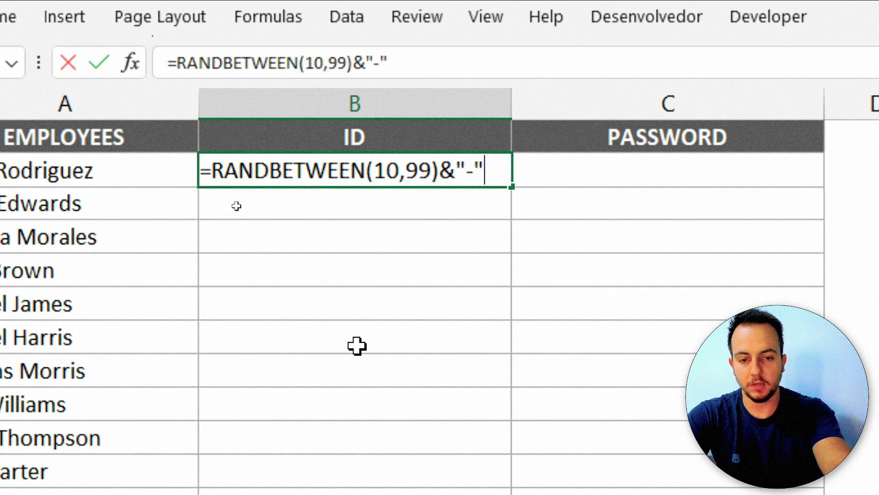
{"action": "type", "text": "&"}
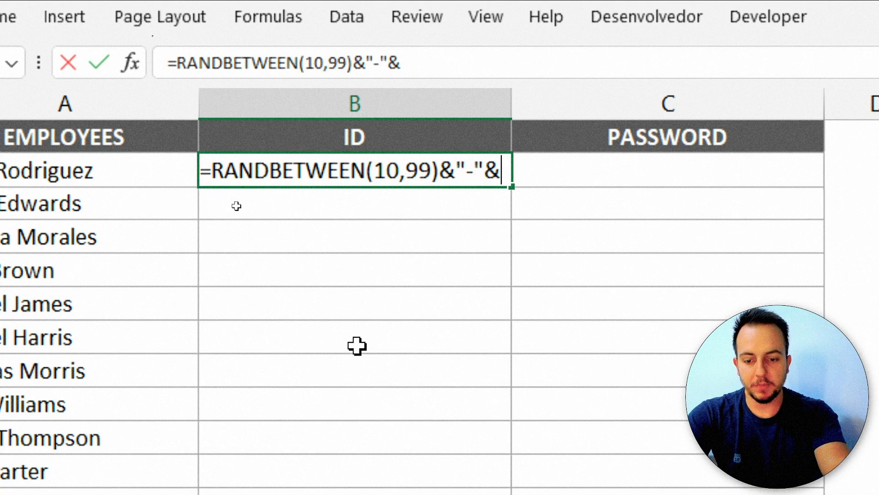
{"action": "type", "text": "ran"}
{"action": "key", "text": "BackSpace"}
{"action": "type", "text": "and"}
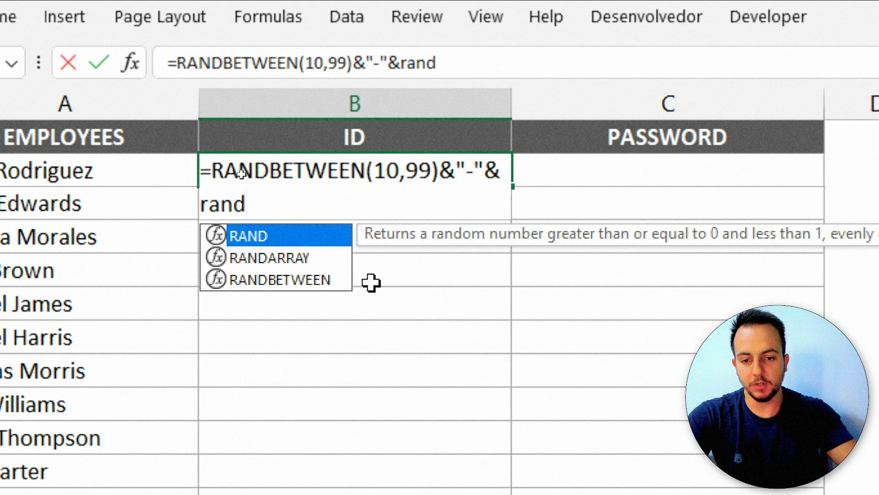
{"action": "double_click", "coordinate": [304, 281]}
{"action": "type", "text": "10,99"}
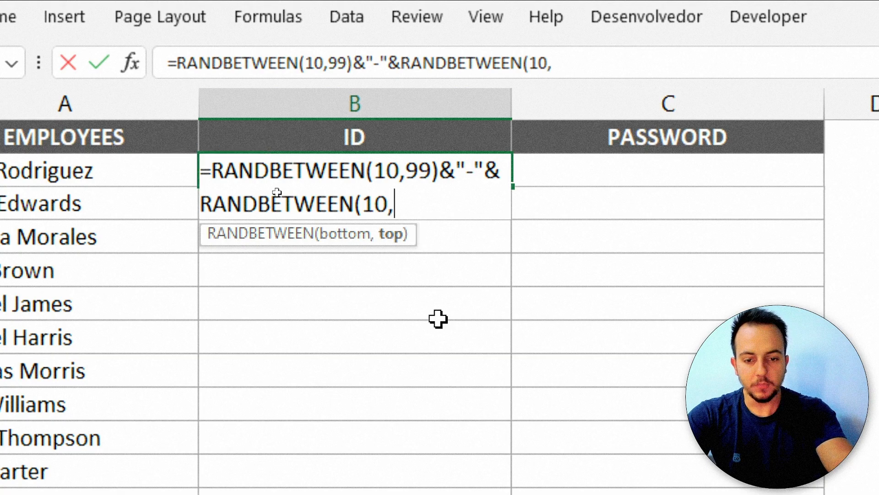
{"action": "left_click", "coordinate": [439, 319]}
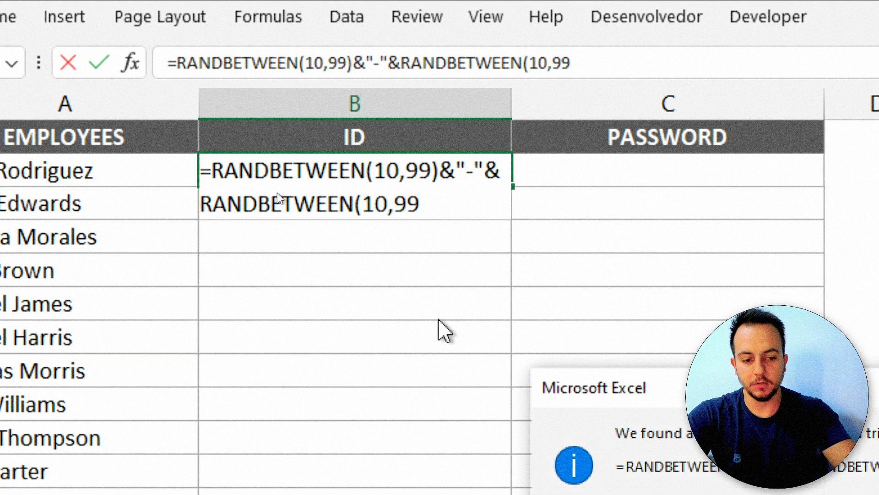
Accept Excel's closing-parenthesis fix and recalculate, showing the ID 10-60.
{"action": "key", "text": "Return"}
{"action": "key", "text": "F9"}
{"action": "key", "text": "F9"}
{"action": "key", "text": "F9"}
{"action": "key", "text": "F9"}
{"action": "key", "text": "F9"}
{"action": "key", "text": "F9"}
{"action": "key", "text": "F9"}
{"action": "key", "text": "F9"}
{"action": "key", "text": "F9"}
{"action": "key", "text": "F9"}
{"action": "key", "text": "F9"}
{"action": "key", "text": "F9"}
{"action": "key", "text": "F9"}
{"action": "key", "text": "F9"}
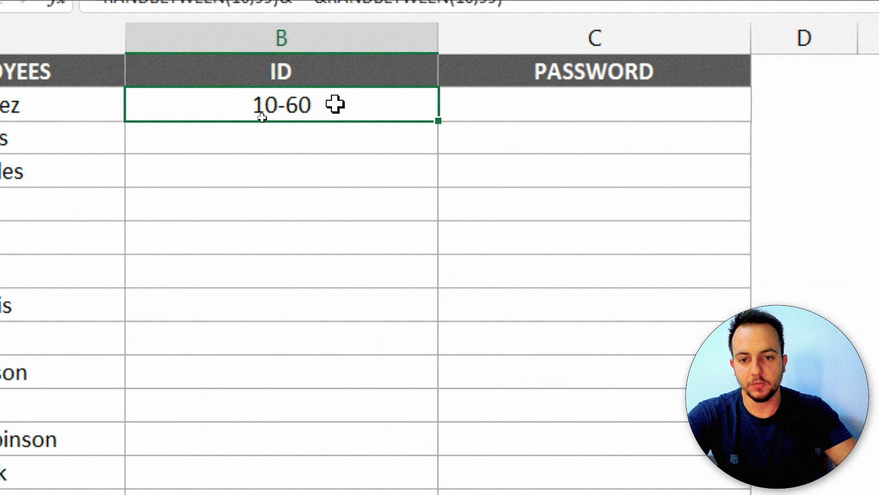
Highlight the two RANDBETWEEN parts of B2's formula to explain them.
{"action": "double_click", "coordinate": [261, 118]}
{"action": "left_click_drag", "start_coordinate": [137, 105], "coordinate": [300, 105]}
{"action": "left_click_drag", "start_coordinate": [128, 137], "coordinate": [294, 138]}
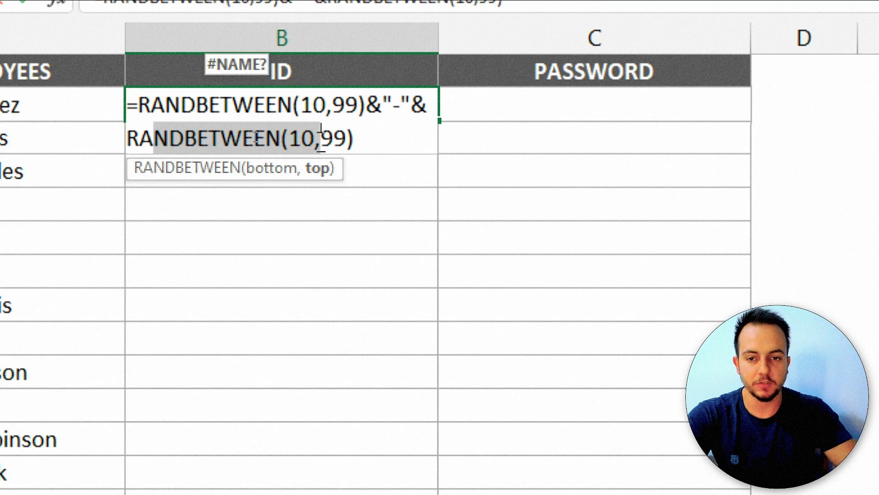
{"action": "key", "text": "Escape"}
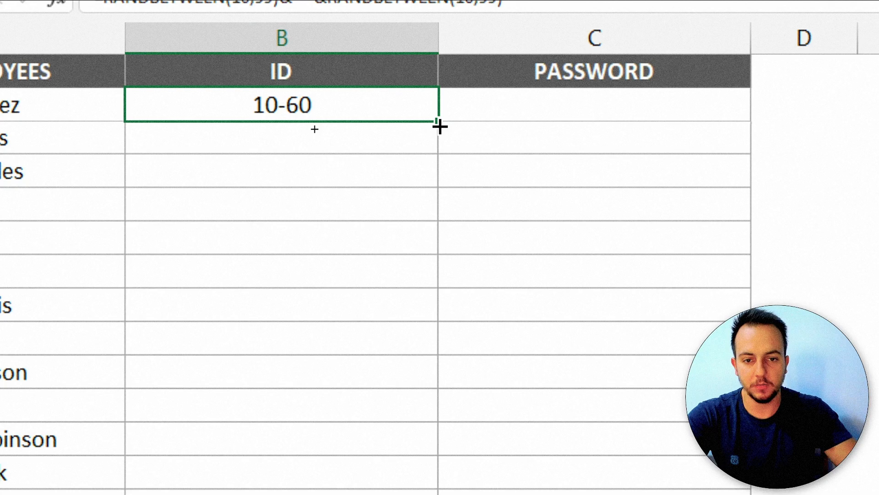
Fill the hyphenated ID formula down column B and paste it back as values.
{"action": "double_click", "coordinate": [440, 127]}
{"action": "key", "text": "ctrl+c"}
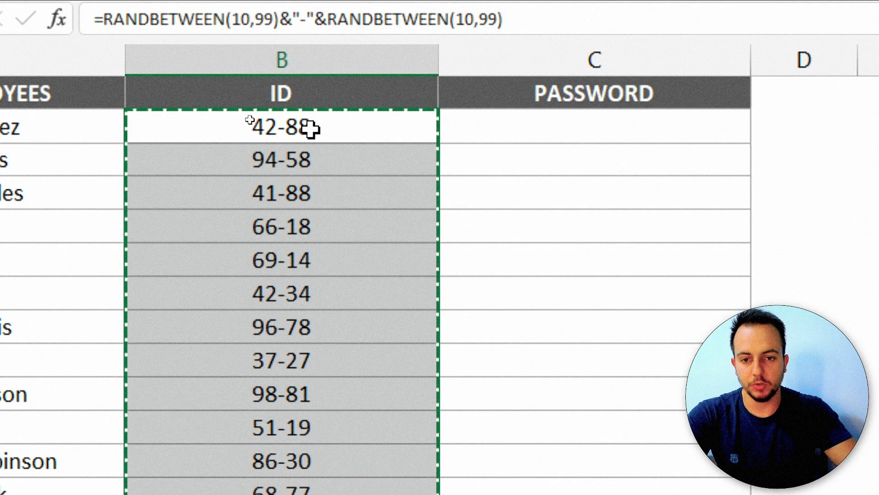
{"action": "right_click", "coordinate": [310, 129]}
{"action": "left_click", "coordinate": [417, 257]}
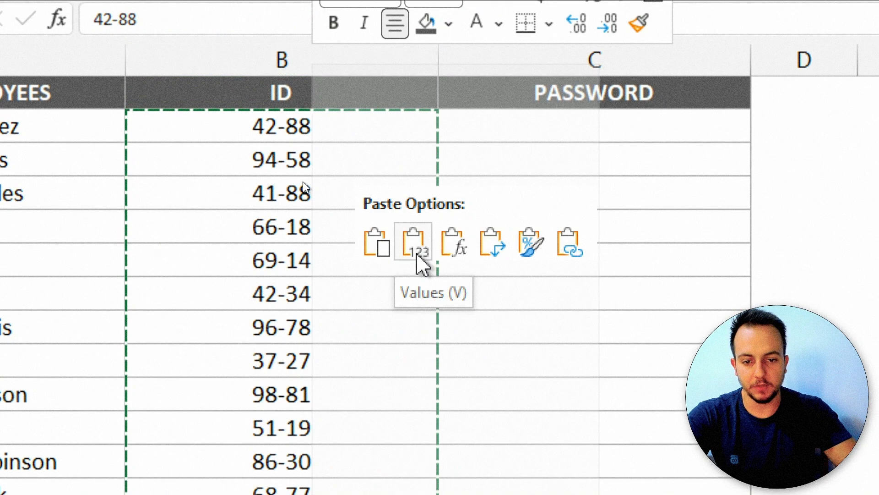
{"action": "left_click", "coordinate": [417, 255]}
{"action": "left_click", "coordinate": [306, 135]}
{"action": "key", "text": "Escape"}
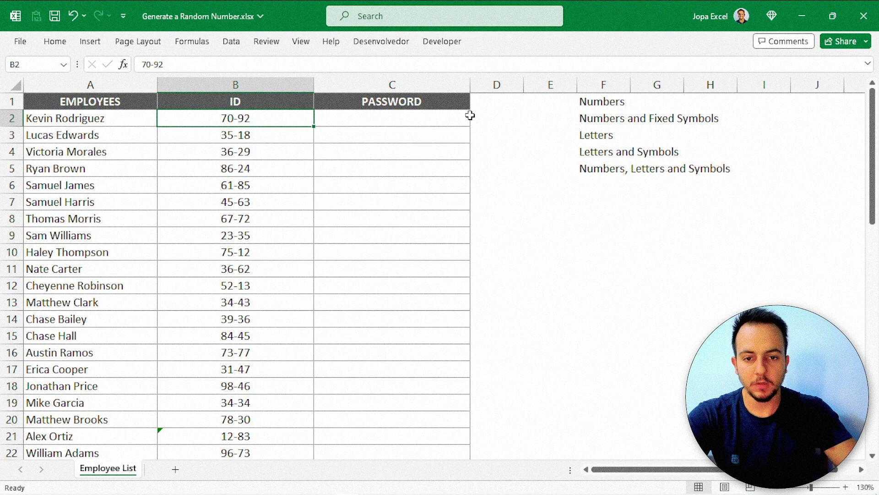
Enter =CHAR(65) in C2, the first password cell, showing A.
{"action": "left_click", "coordinate": [432, 86]}
{"action": "left_click", "coordinate": [416, 116]}
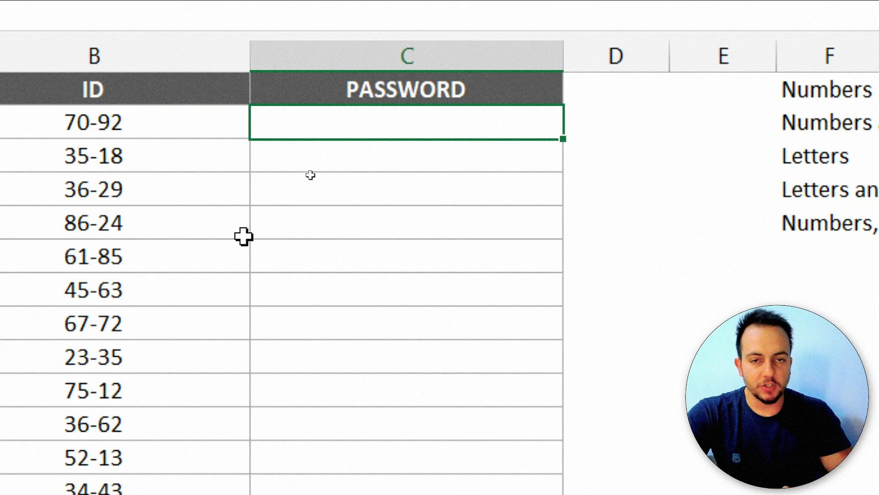
{"action": "type", "text": "=char"}
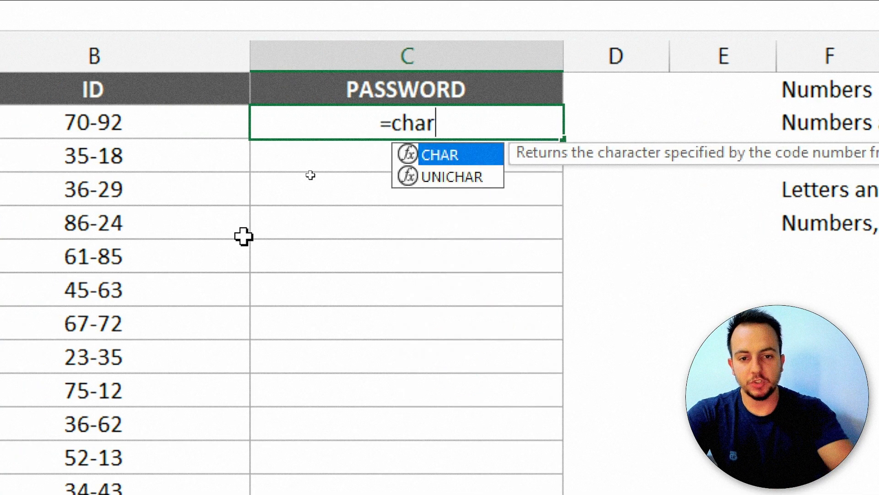
{"action": "double_click", "coordinate": [454, 156]}
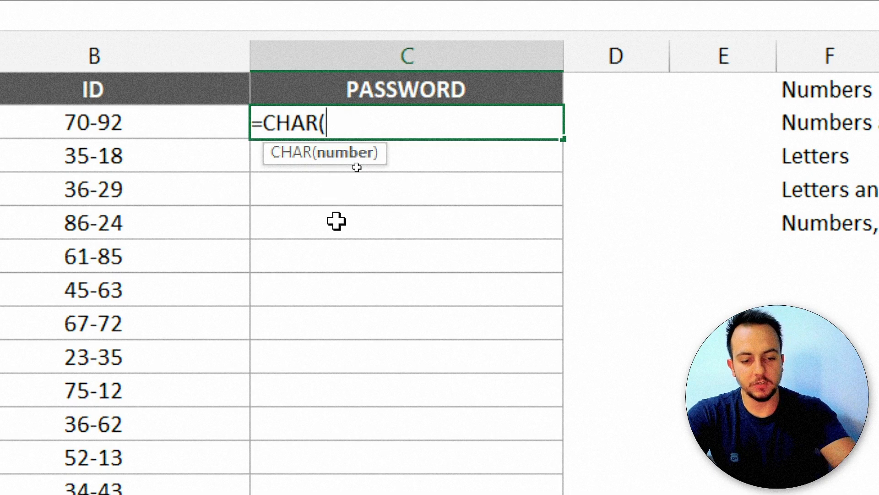
{"action": "type", "text": "65)"}
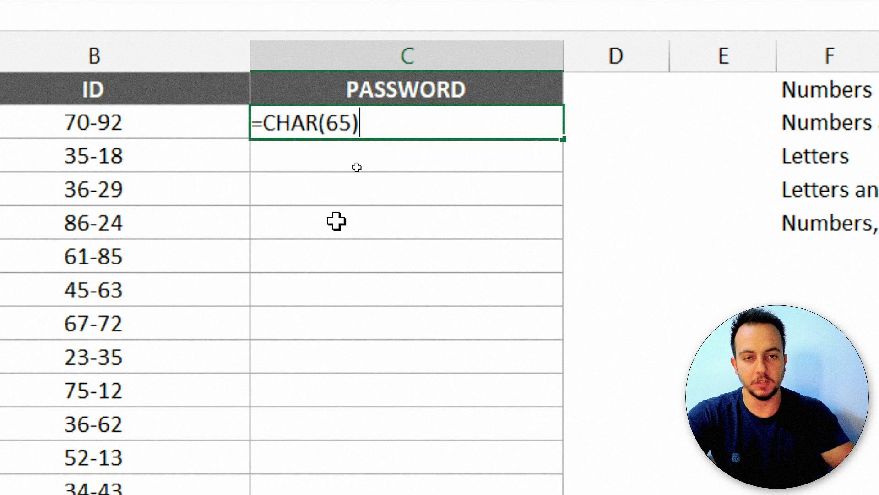
{"action": "key", "text": "Return"}
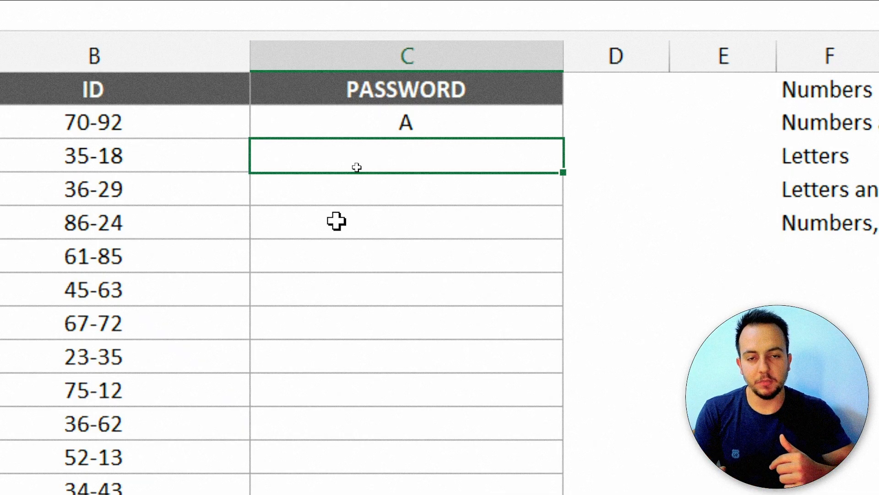
Change C2 to =CHAR(90) to show Z.
{"action": "double_click", "coordinate": [439, 124]}
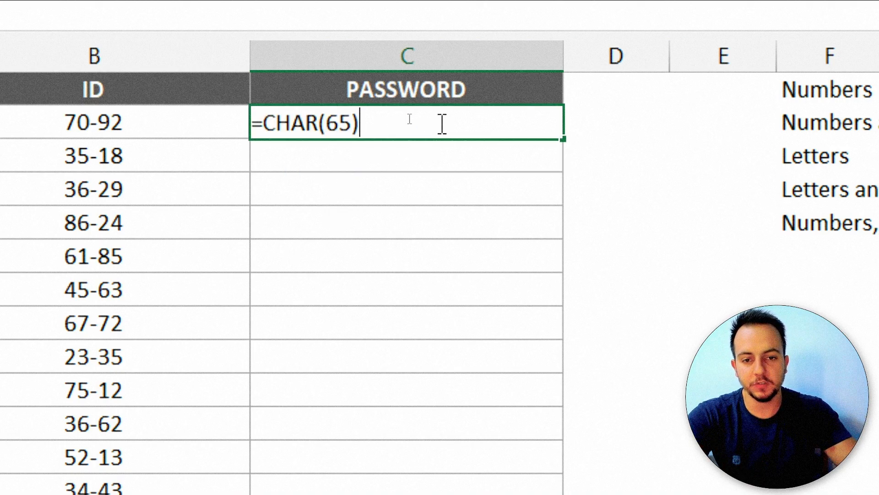
{"action": "key", "text": "BackSpace"}
{"action": "key", "text": "BackSpace"}
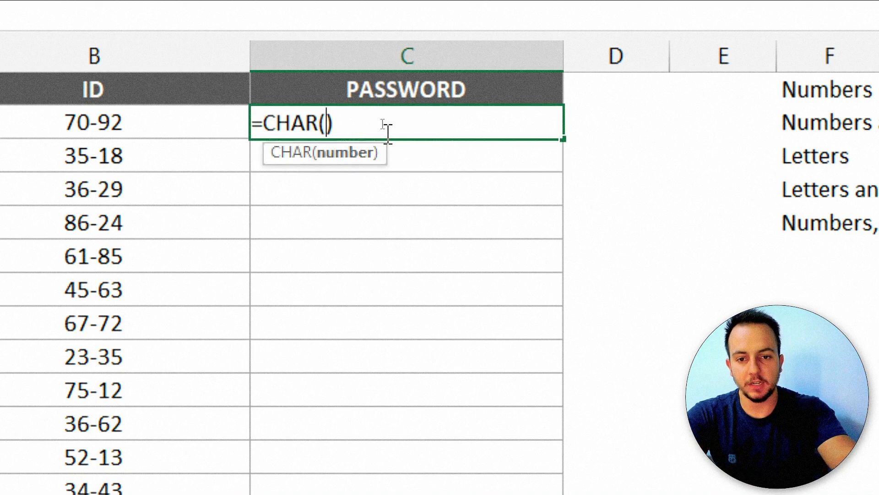
{"action": "type", "text": "90"}
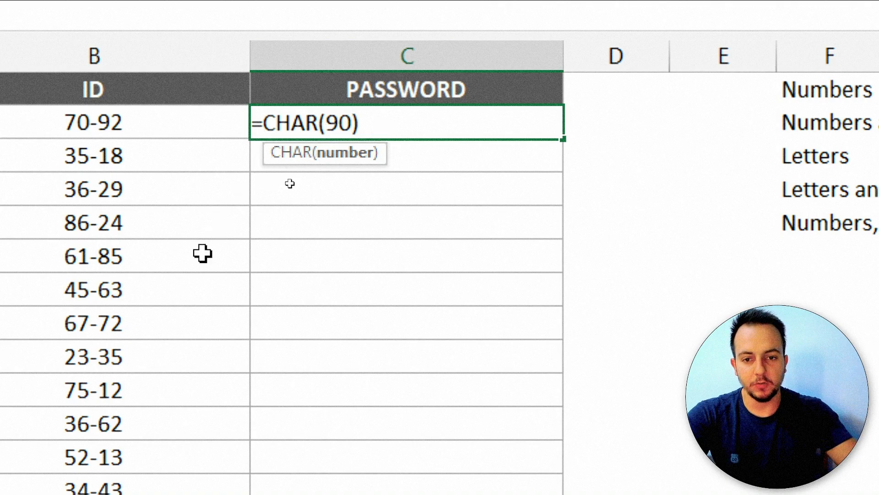
{"action": "key", "text": "Return"}
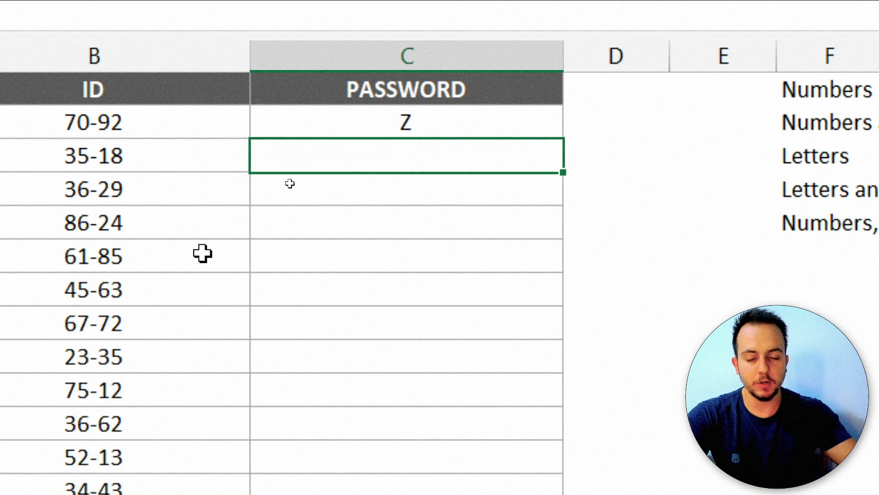
Set C2 back to =CHAR(65), then begin a new CHAR formula there.
{"action": "double_click", "coordinate": [443, 129]}
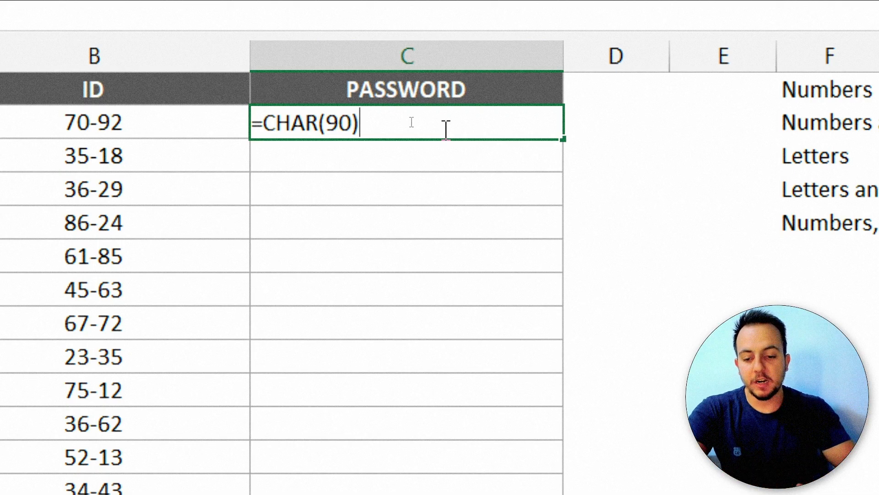
{"action": "key", "text": "Left"}
{"action": "key", "text": "shift+Left"}
{"action": "key", "text": "shift+Left"}
{"action": "type", "text": "65"}
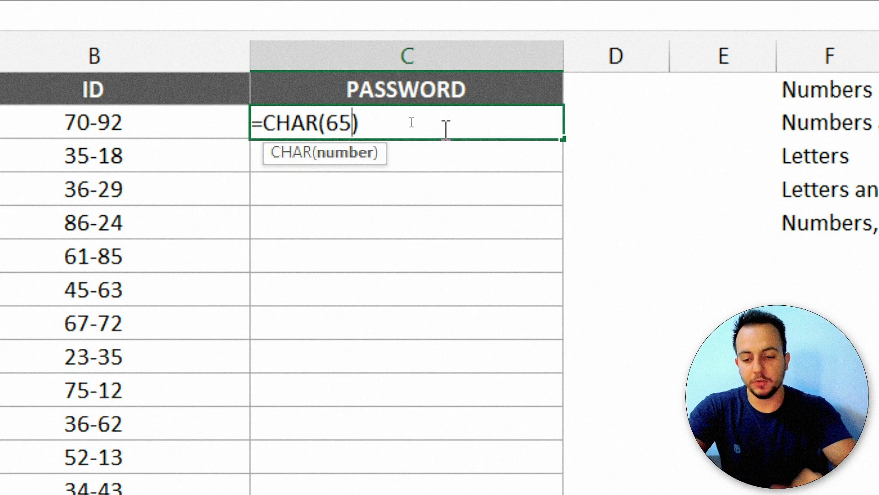
{"action": "key", "text": "ctrl+Return"}
{"action": "type", "text": "="}
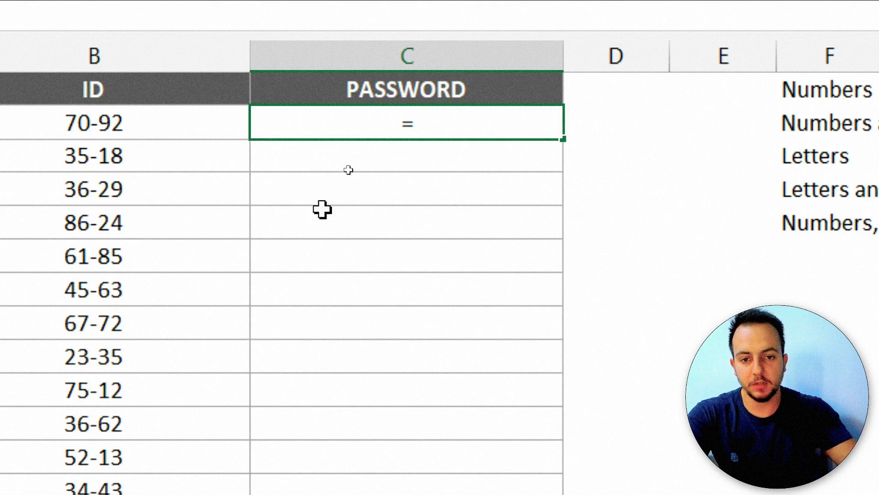
{"action": "type", "text": "char"}
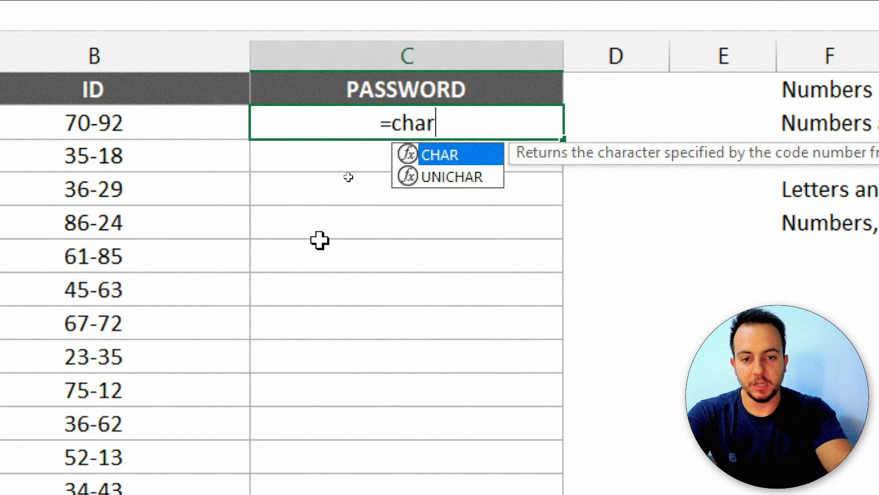
Enter =CHAR(RANDBETWEEN(65,90)) in C2 and recalculate with F9 to get new random letters.
{"action": "double_click", "coordinate": [447, 155]}
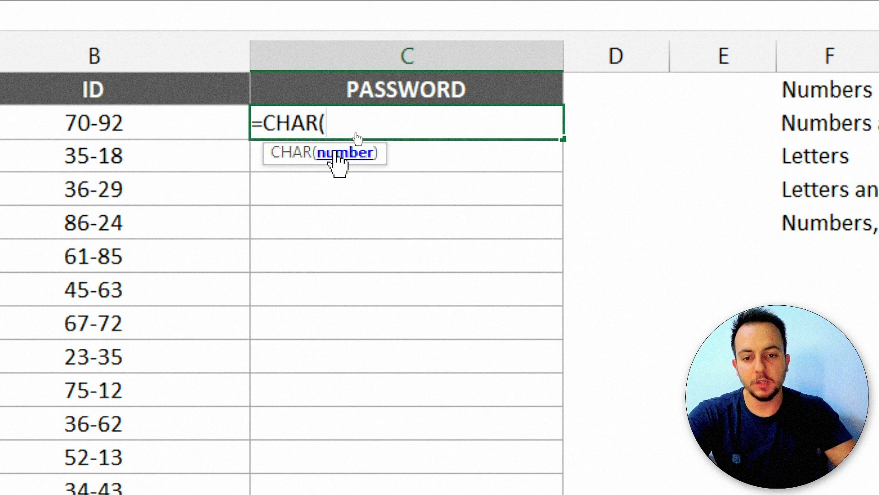
{"action": "type", "text": "rand"}
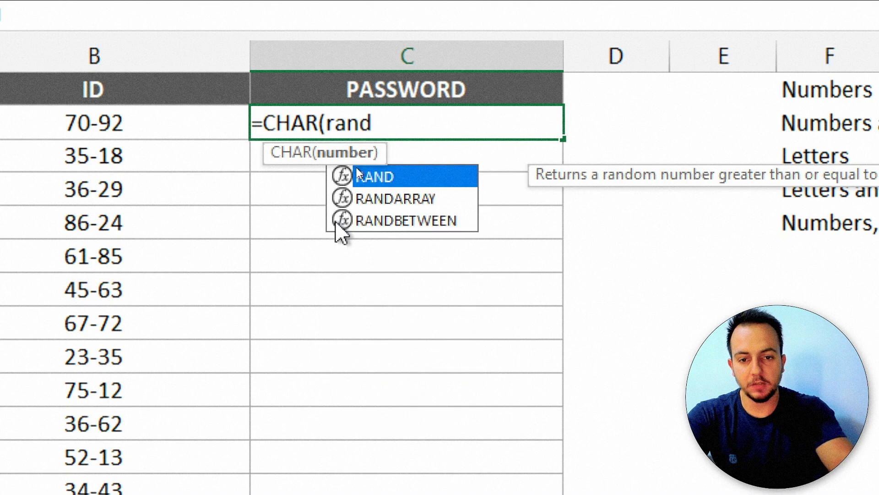
{"action": "left_click", "coordinate": [406, 221]}
{"action": "double_click", "coordinate": [407, 222]}
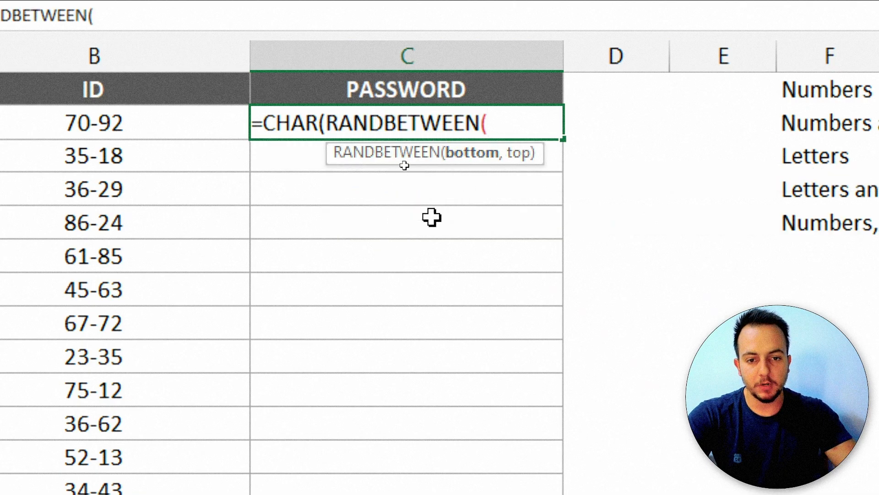
{"action": "type", "text": "65"}
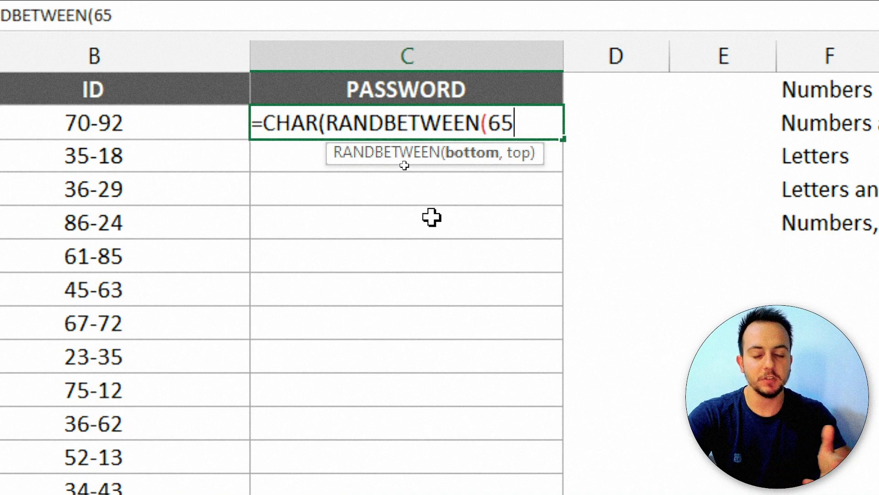
{"action": "type", "text": ","}
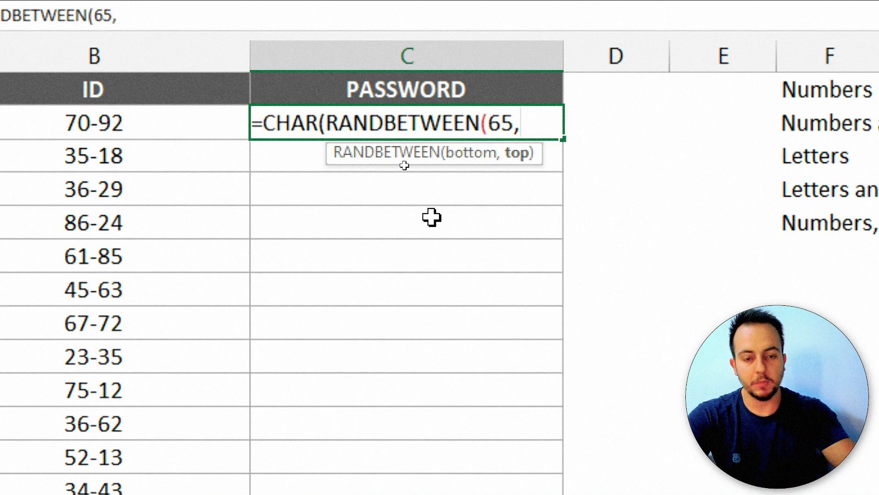
{"action": "type", "text": "90"}
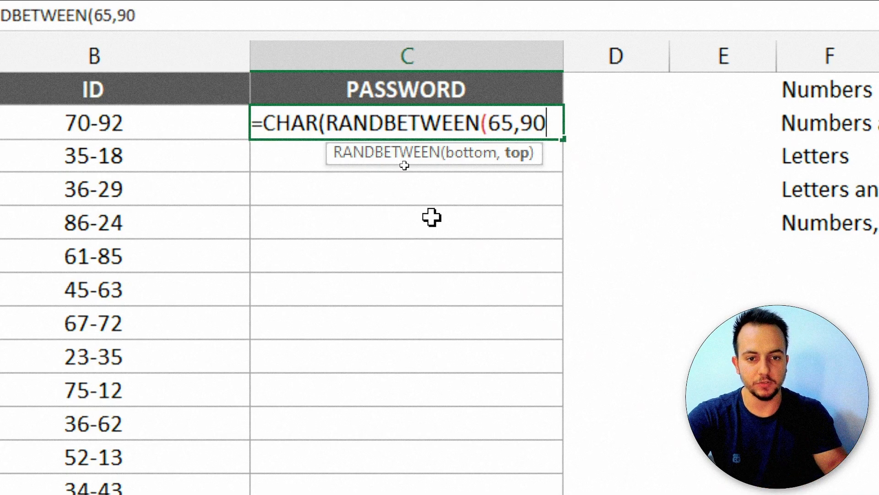
{"action": "type", "text": "))"}
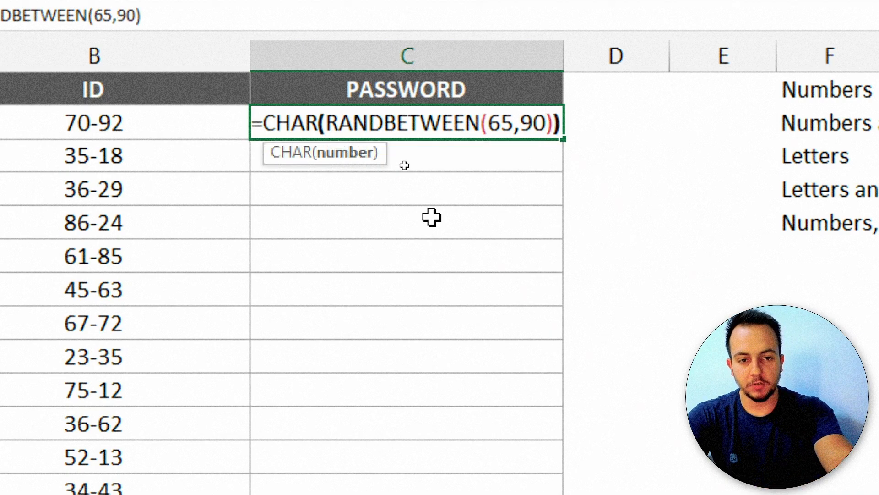
{"action": "key", "text": "Return"}
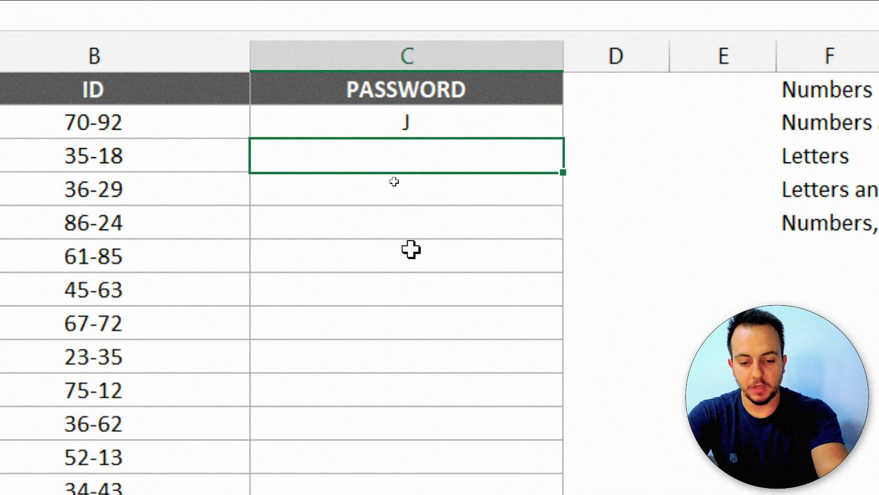
{"action": "key", "text": "F9"}
{"action": "key", "text": "F9"}
{"action": "key", "text": "F9"}
{"action": "key", "text": "F9"}
{"action": "key", "text": "F9"}
{"action": "key", "text": "F9"}
{"action": "key", "text": "F9"}
{"action": "key", "text": "F9"}
{"action": "key", "text": "F9"}
{"action": "key", "text": "F9"}
{"action": "key", "text": "F9"}
{"action": "key", "text": "F9"}
{"action": "key", "text": "F9"}
{"action": "key", "text": "F9"}
{"action": "key", "text": "F9"}
{"action": "key", "text": "F9"}
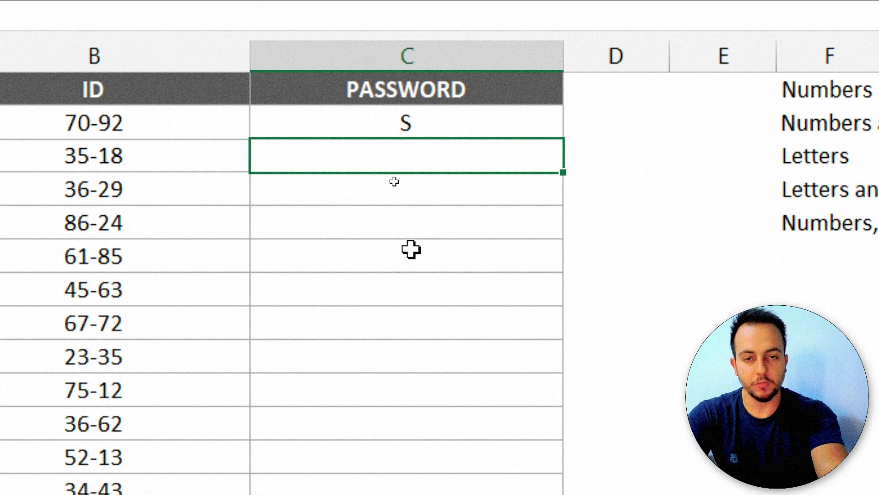
{"action": "key", "text": "F9"}
{"action": "key", "text": "F9"}
{"action": "key", "text": "F9"}
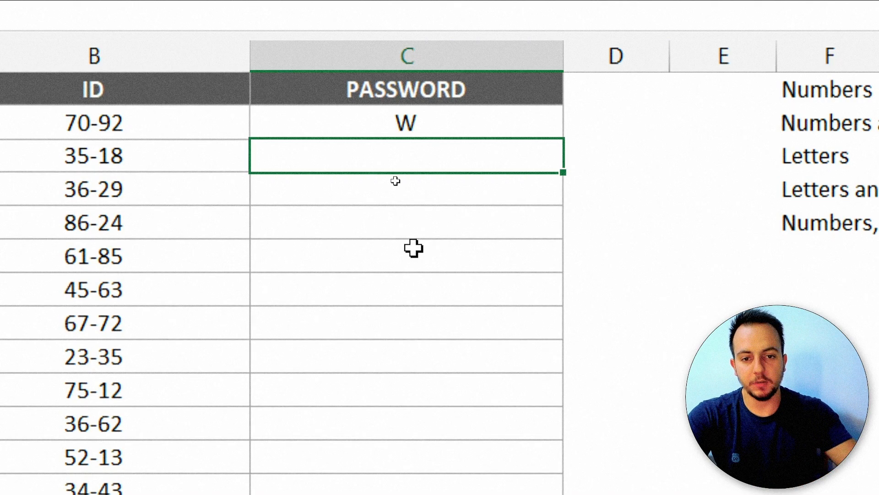
{"action": "double_click", "coordinate": [466, 122]}
Copy the CHAR(RANDBETWEEN(65,90)) text from C2's formula.
{"action": "left_click_drag", "start_coordinate": [267, 128], "coordinate": [573, 117]}
{"action": "key", "text": "ctrl+c"}
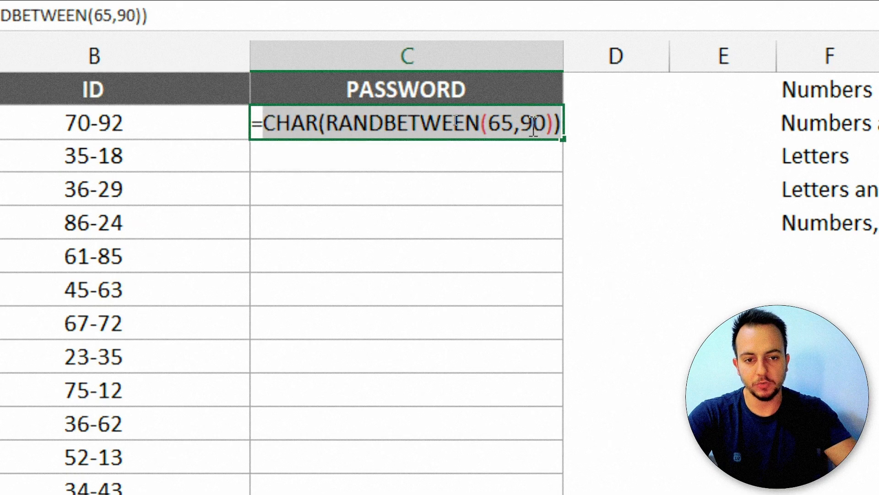
{"action": "left_click", "coordinate": [553, 124]}
{"action": "key", "text": "Right"}
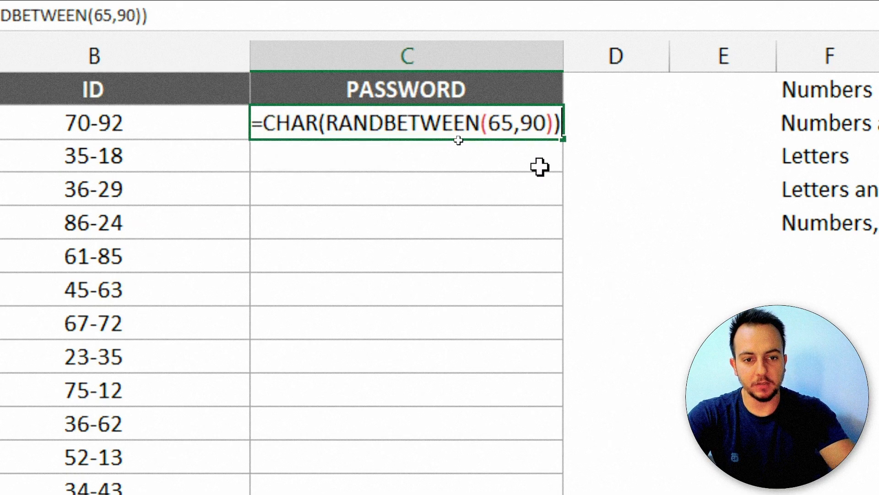
{"action": "key", "text": "ctrl+Return"}
Append three more copies joined with & to make four random letters, then recalculate.
{"action": "key", "text": "F2"}
{"action": "type", "text": "&"}
{"action": "key", "text": "ctrl+v"}
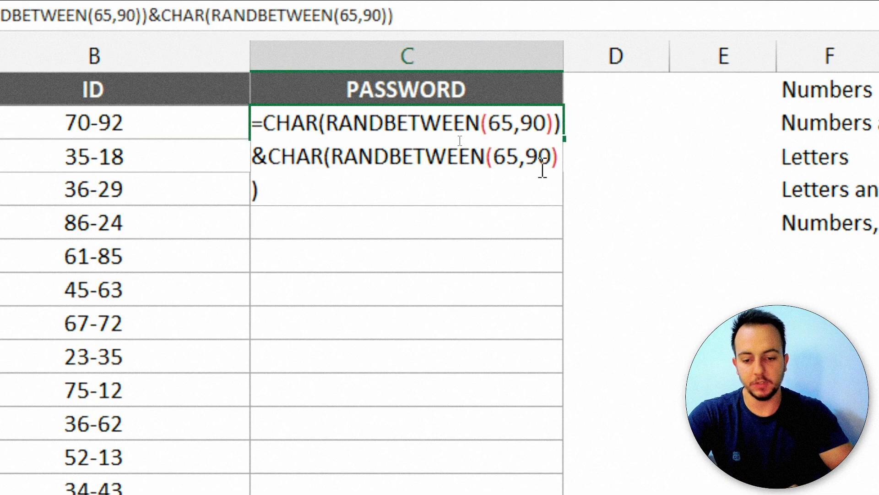
{"action": "type", "text": "&"}
{"action": "key", "text": "ctrl+v"}
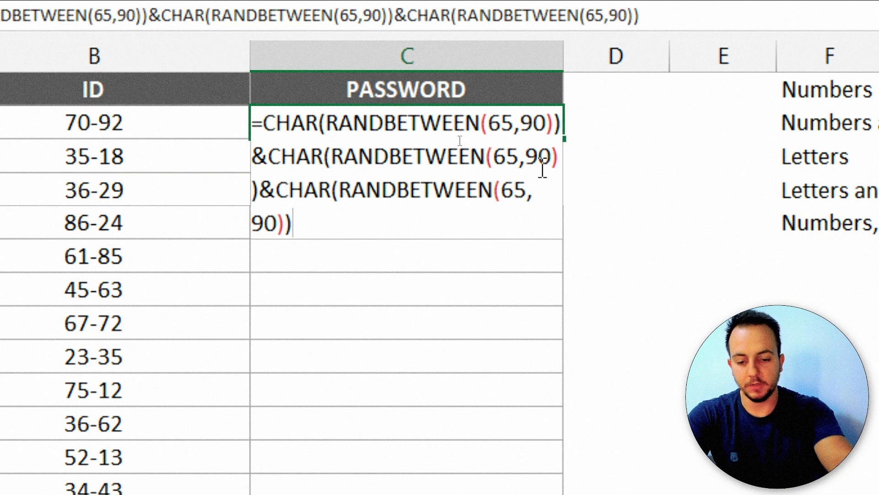
{"action": "type", "text": "&"}
{"action": "key", "text": "ctrl+v"}
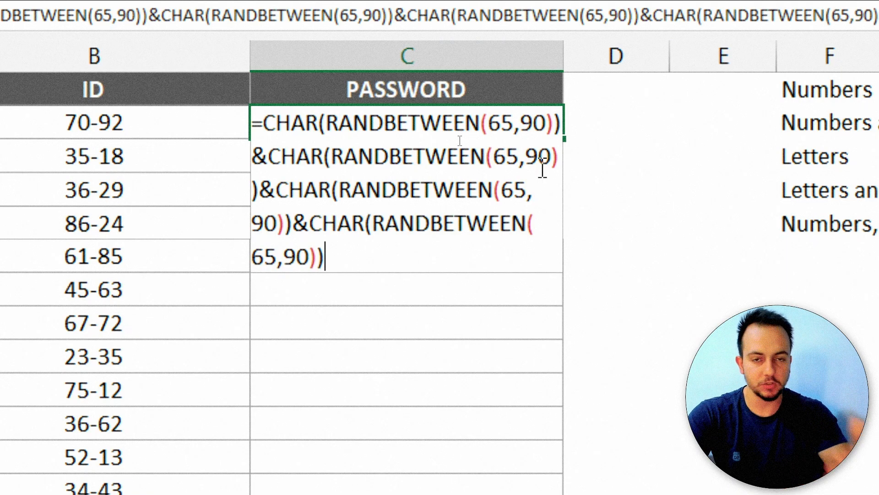
{"action": "key", "text": "Return"}
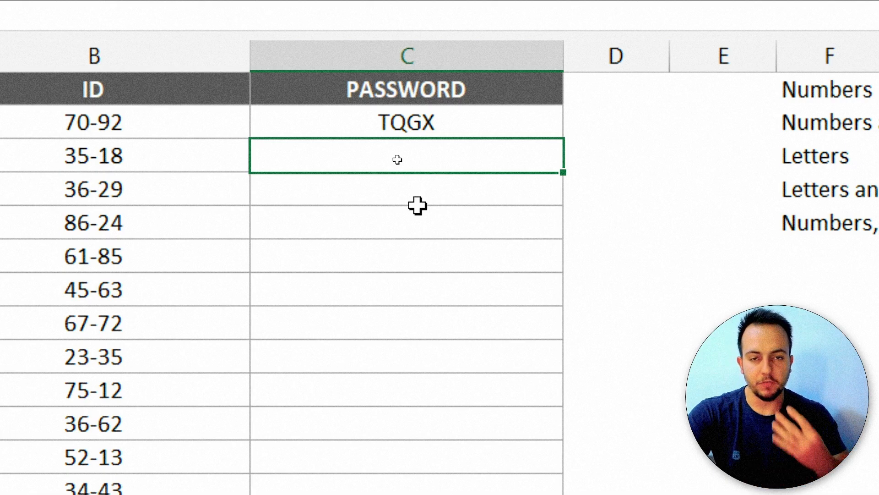
{"action": "key", "text": "F9"}
{"action": "key", "text": "F9"}
{"action": "key", "text": "F9"}
{"action": "key", "text": "F9"}
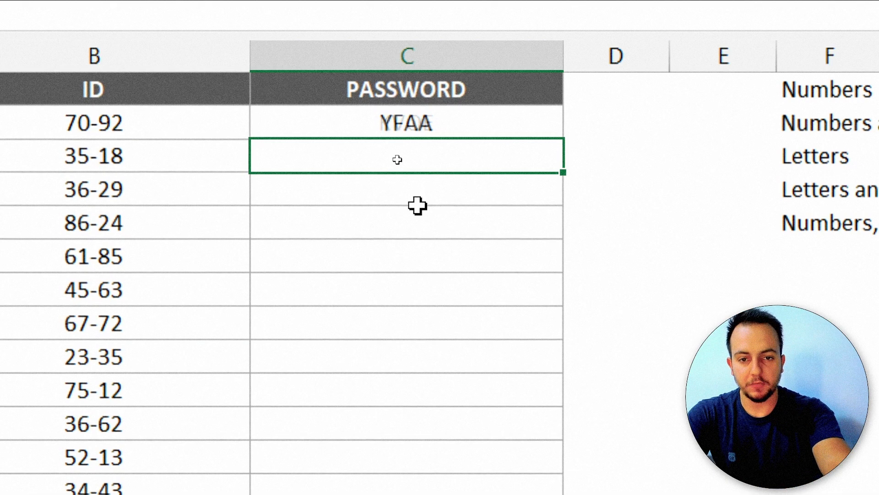
{"action": "key", "text": "F9"}
{"action": "key", "text": "F9"}
{"action": "key", "text": "F9"}
{"action": "key", "text": "F9"}
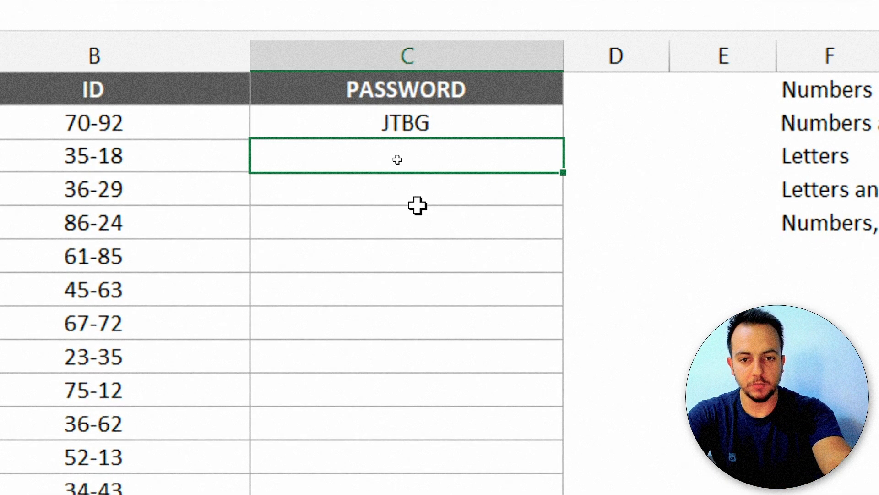
{"action": "key", "text": "F9"}
{"action": "key", "text": "F9"}
{"action": "key", "text": "F9"}
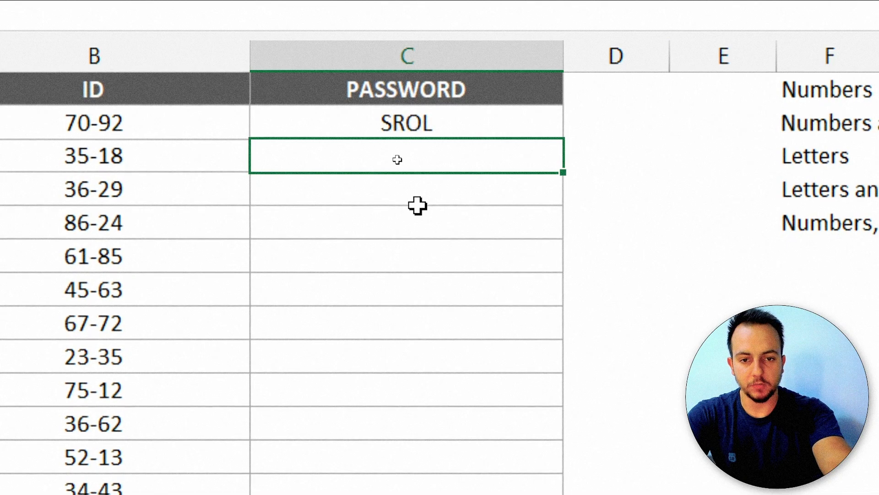
{"action": "double_click", "coordinate": [452, 122]}
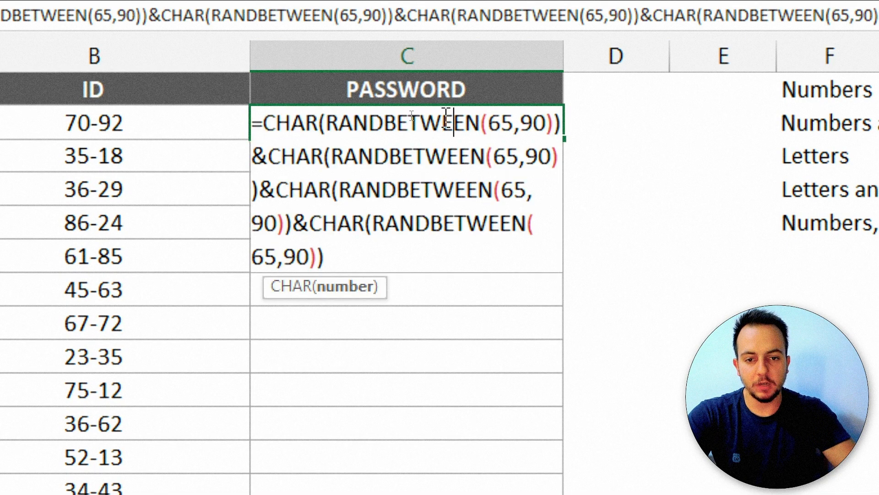
{"action": "left_click", "coordinate": [350, 255]}
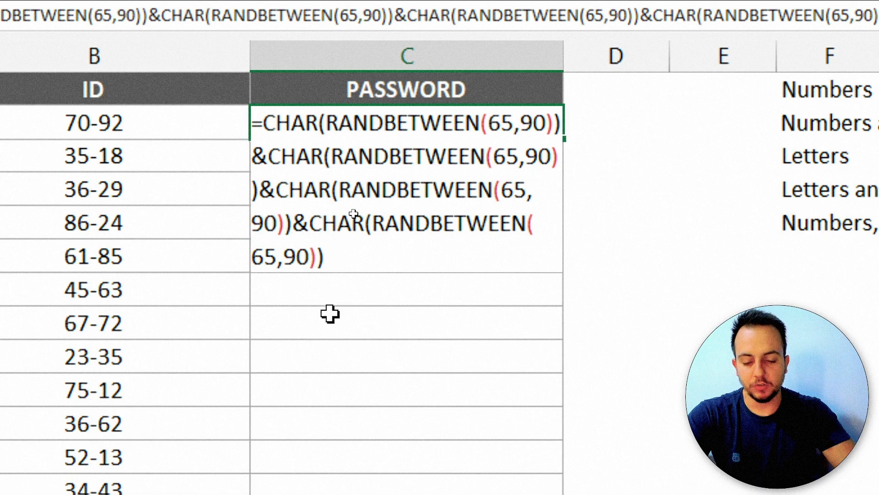
{"action": "type", "text": "&"}
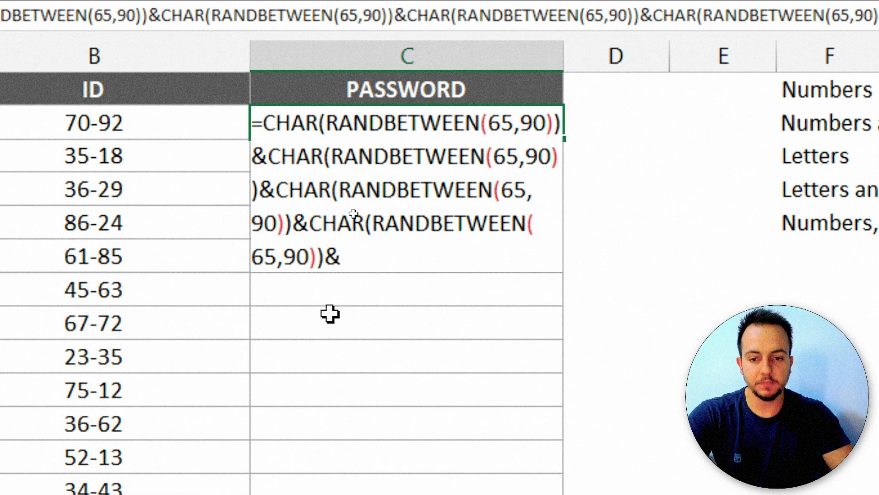
{"action": "type", "text": "\""}
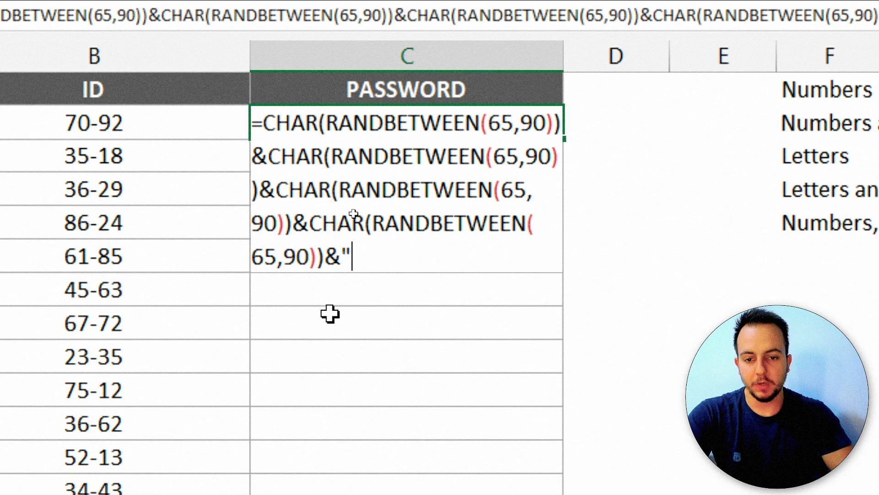
{"action": "type", "text": "-\"&"}
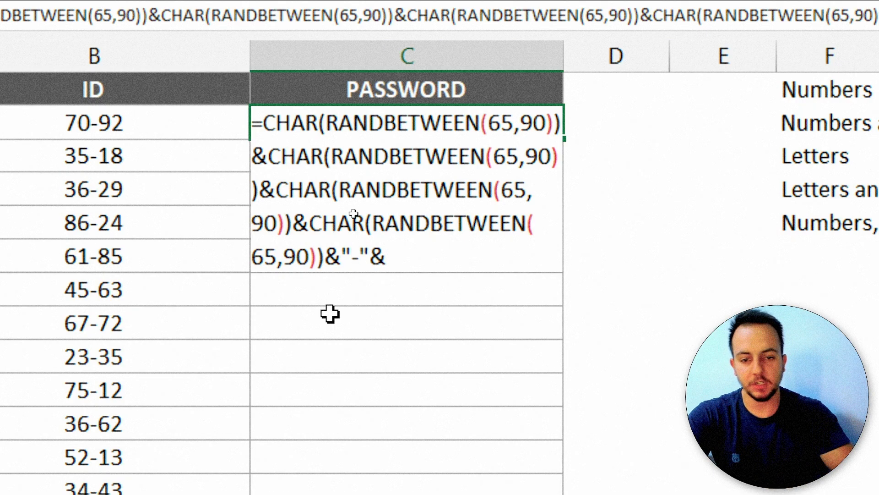
{"action": "type", "text": "ran"}
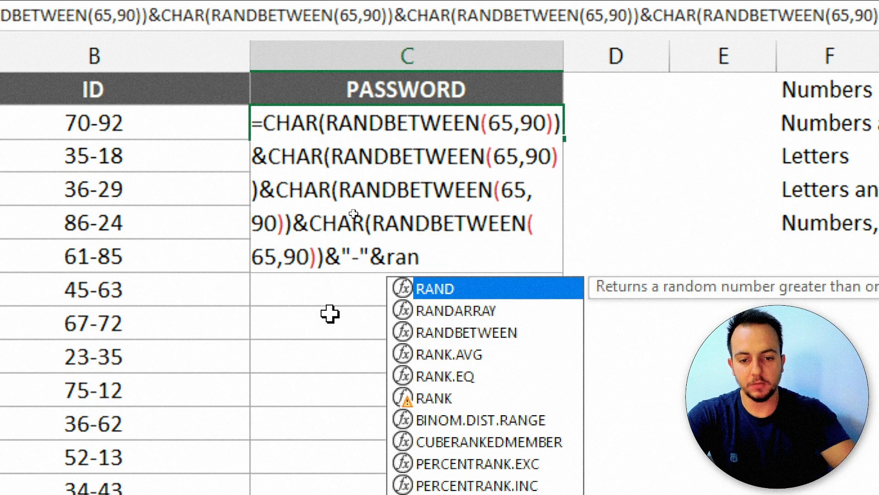
{"action": "double_click", "coordinate": [435, 337]}
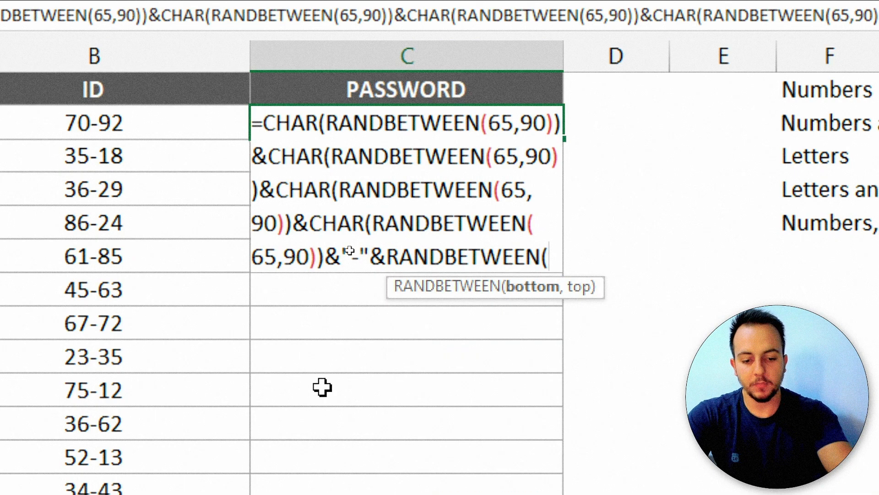
{"action": "type", "text": "1000,9"}
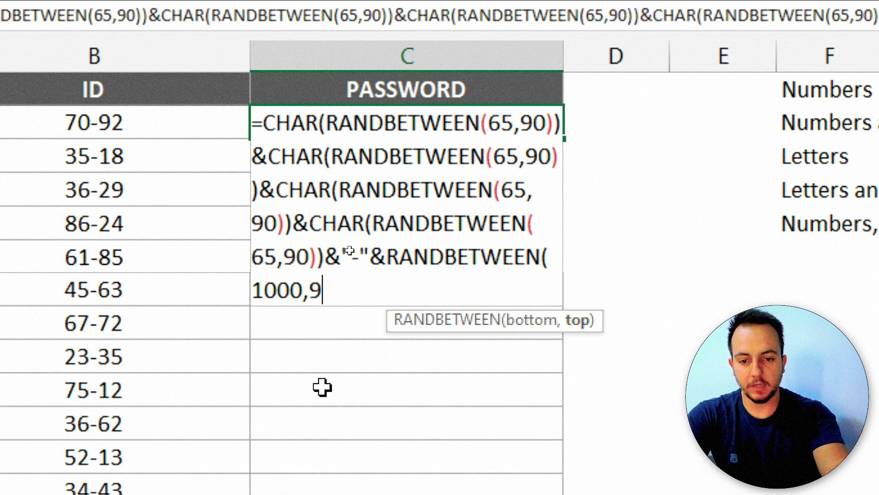
{"action": "type", "text": "999)"}
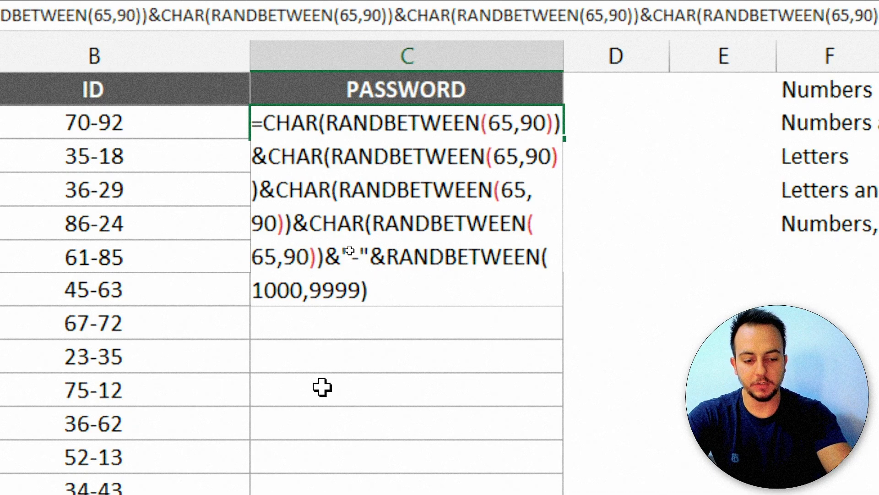
{"action": "key", "text": "Return"}
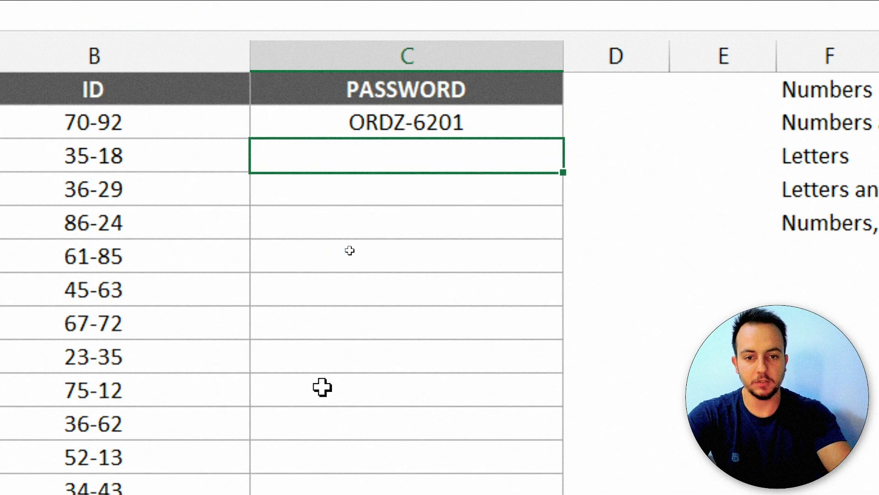
Fill the C2 password formula down the PASSWORD column for every employee.
{"action": "key", "text": "F9"}
{"action": "key", "text": "F9"}
{"action": "key", "text": "F9"}
{"action": "key", "text": "F9"}
{"action": "key", "text": "F9"}
{"action": "key", "text": "F9"}
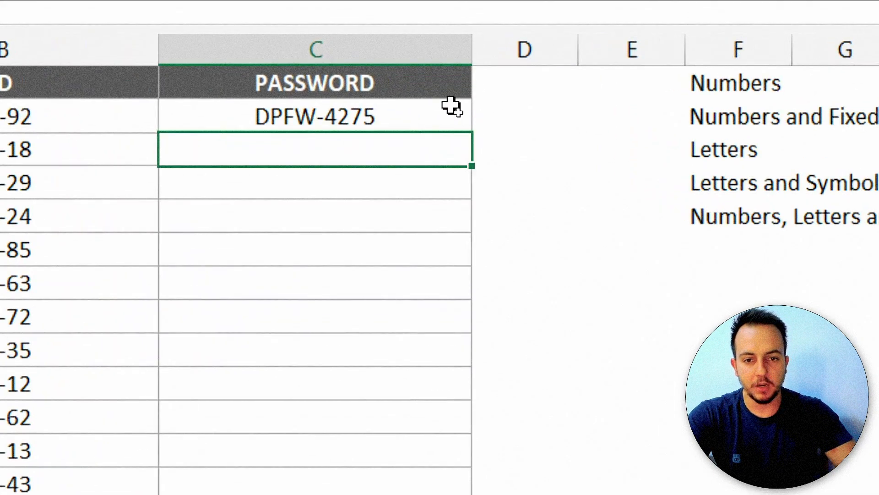
{"action": "left_click", "coordinate": [460, 115]}
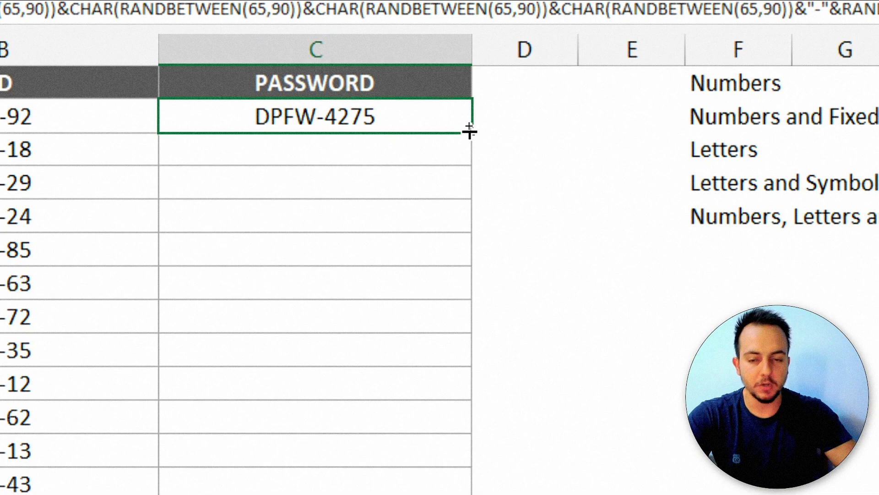
{"action": "double_click", "coordinate": [469, 132]}
Paste the filled passwords back over themselves as plain values.
{"action": "key", "text": "ctrl+c"}
{"action": "right_click", "coordinate": [402, 119]}
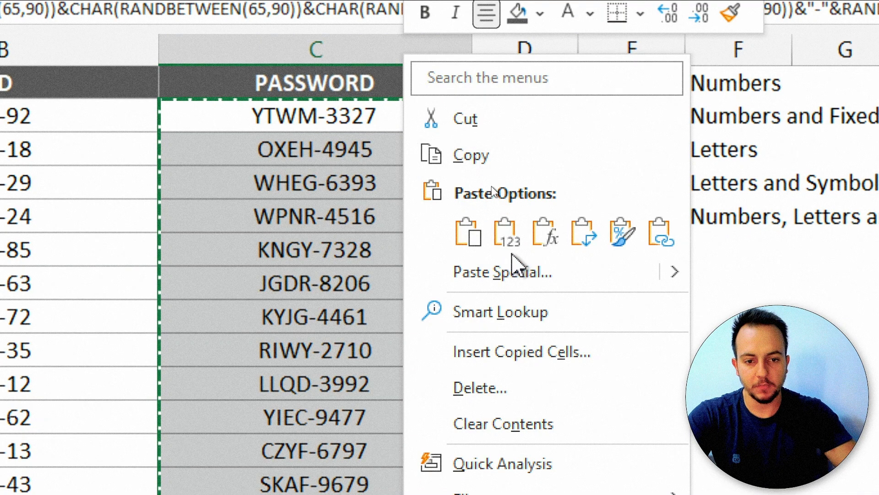
{"action": "left_click", "coordinate": [507, 230]}
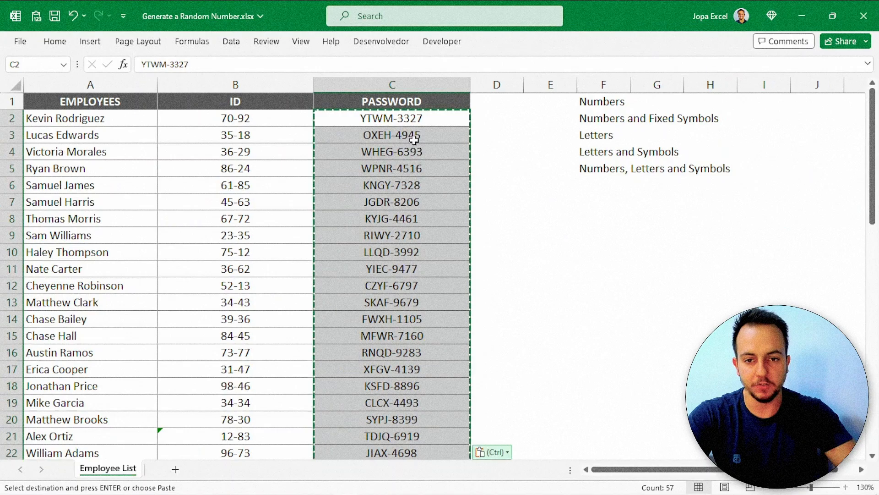
{"action": "key", "text": "ctrl"}
{"action": "key", "text": "Escape"}
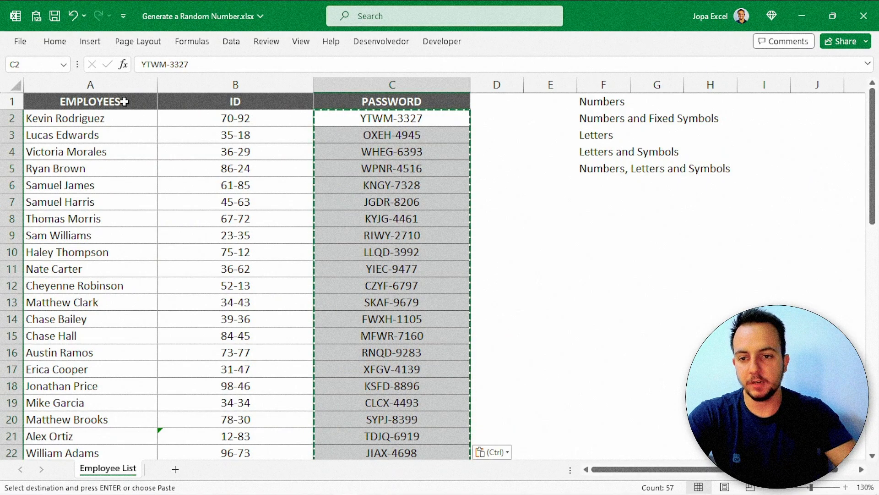
{"action": "left_click", "coordinate": [128, 100]}
{"action": "key", "text": "Escape"}
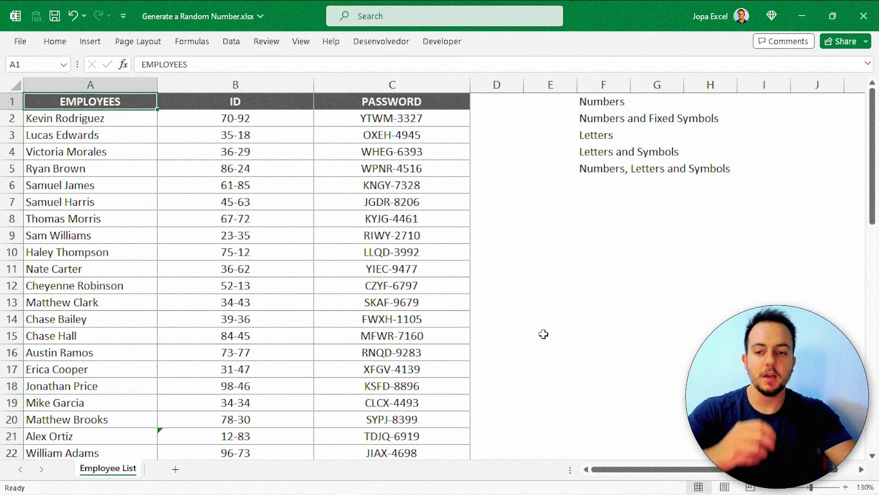